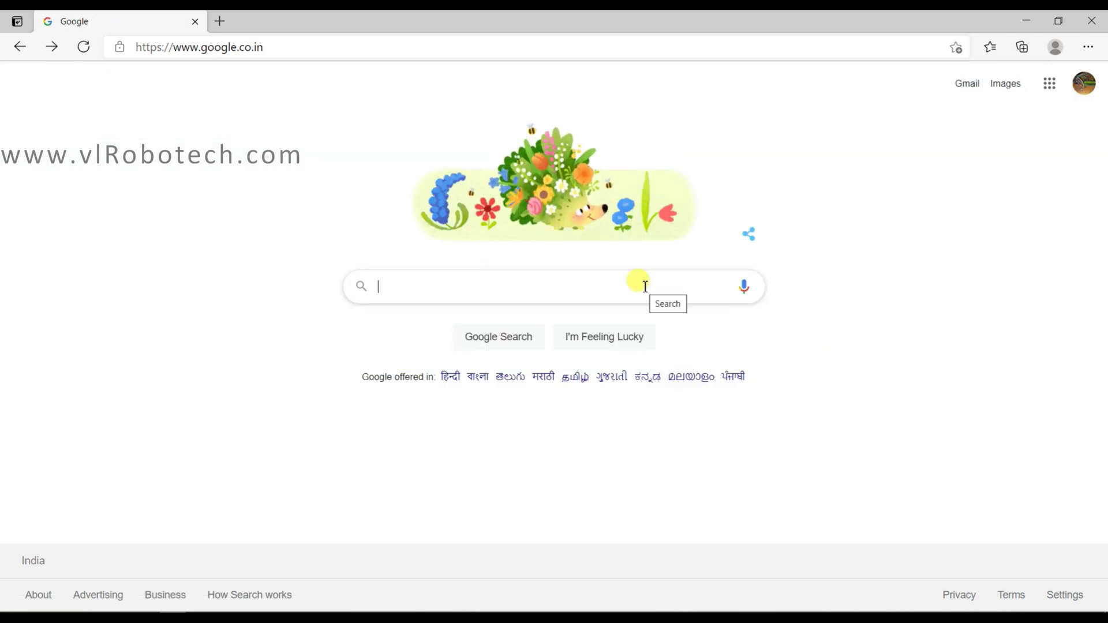
Search the web for "tinker cad" and open the Tinkercad website
text(tinke)
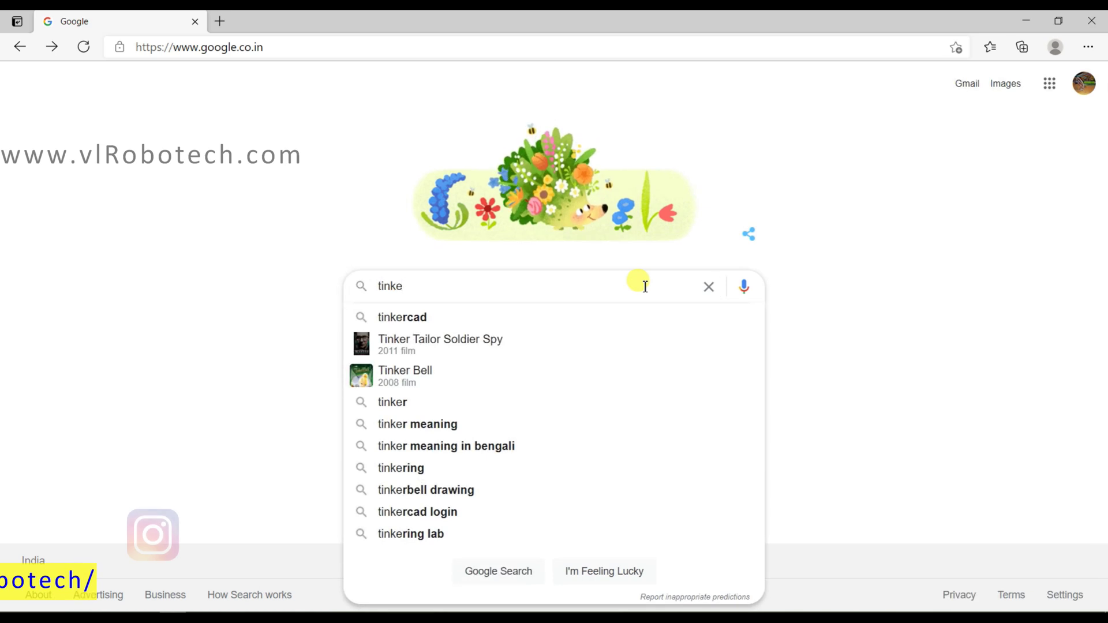
text(r cad)
key(Return)
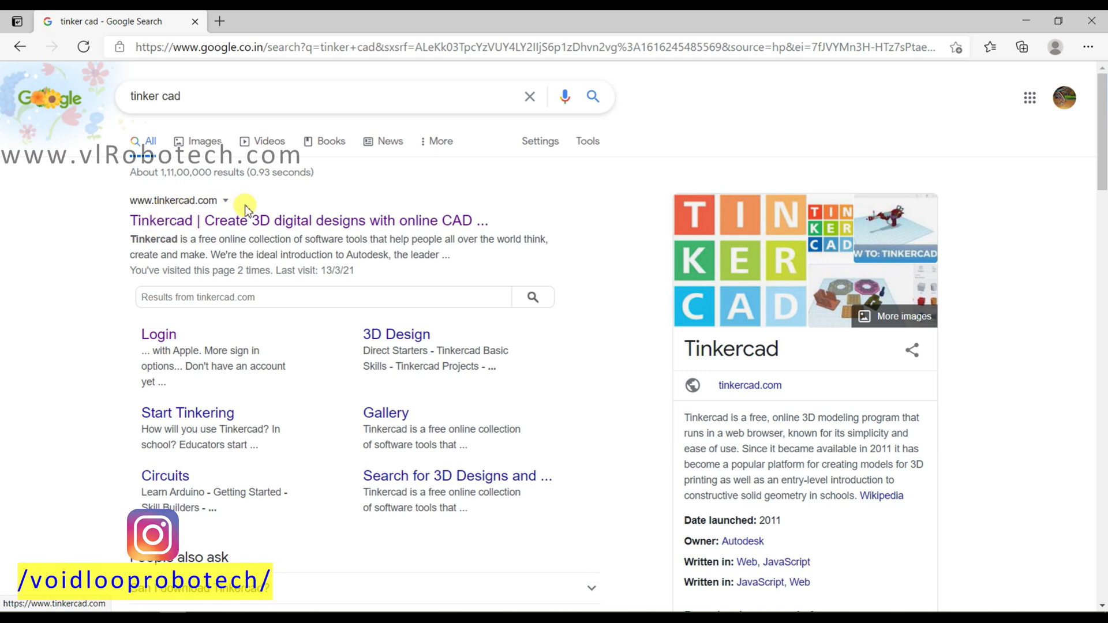
click(271, 224)
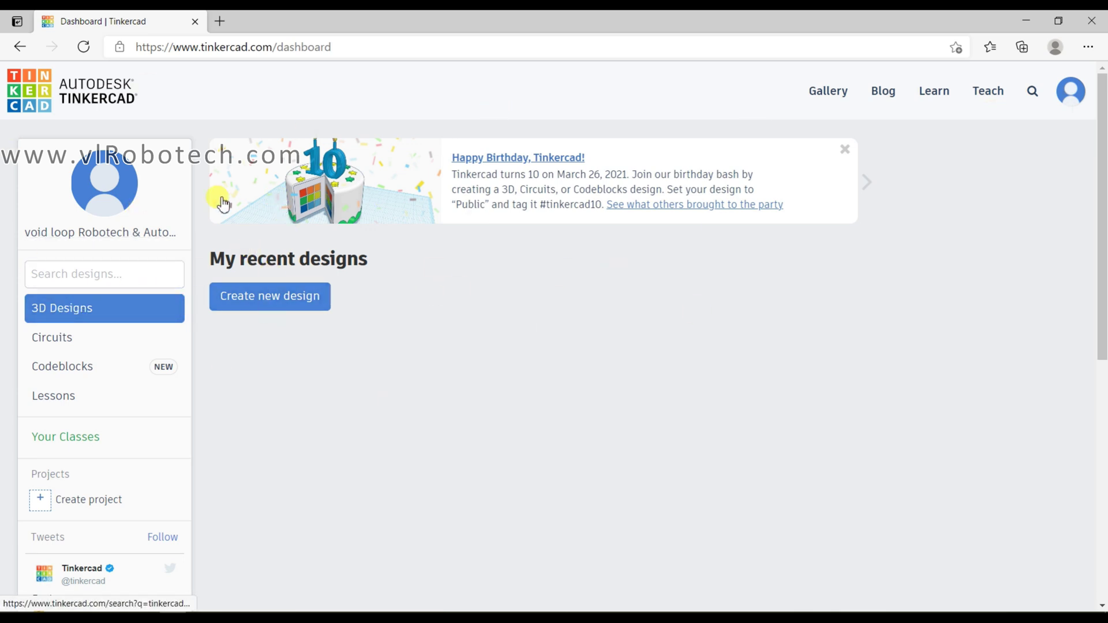
Create a new circuit design and dismiss the micro:bit component notice
click(74, 340)
click(238, 304)
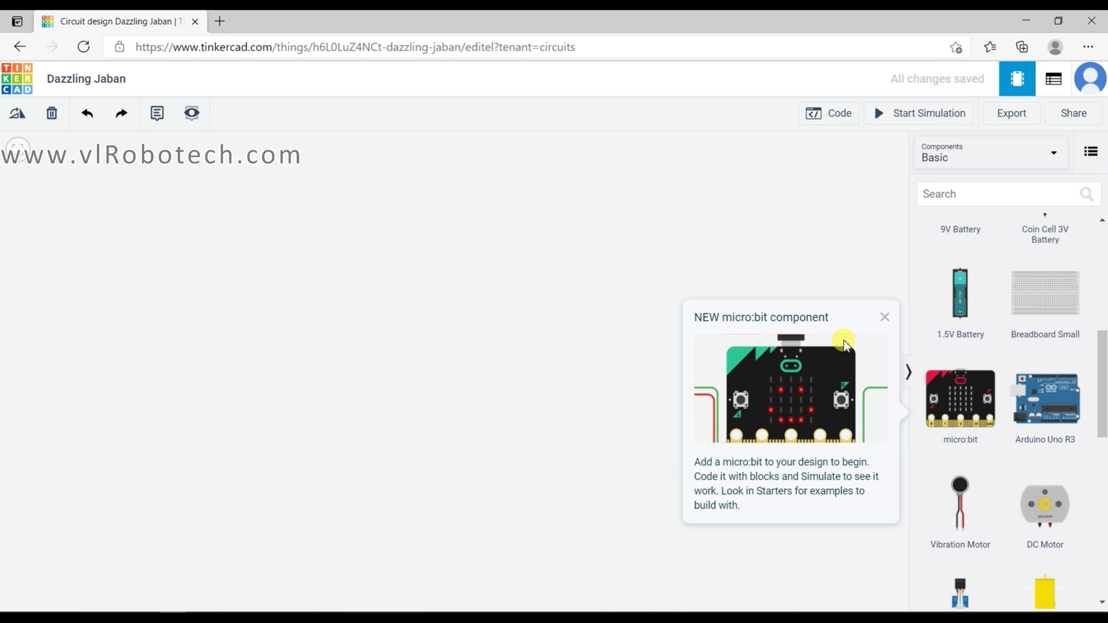
click(884, 318)
Place an Arduino Uno R3 in the lower part of the workplane
click(959, 195)
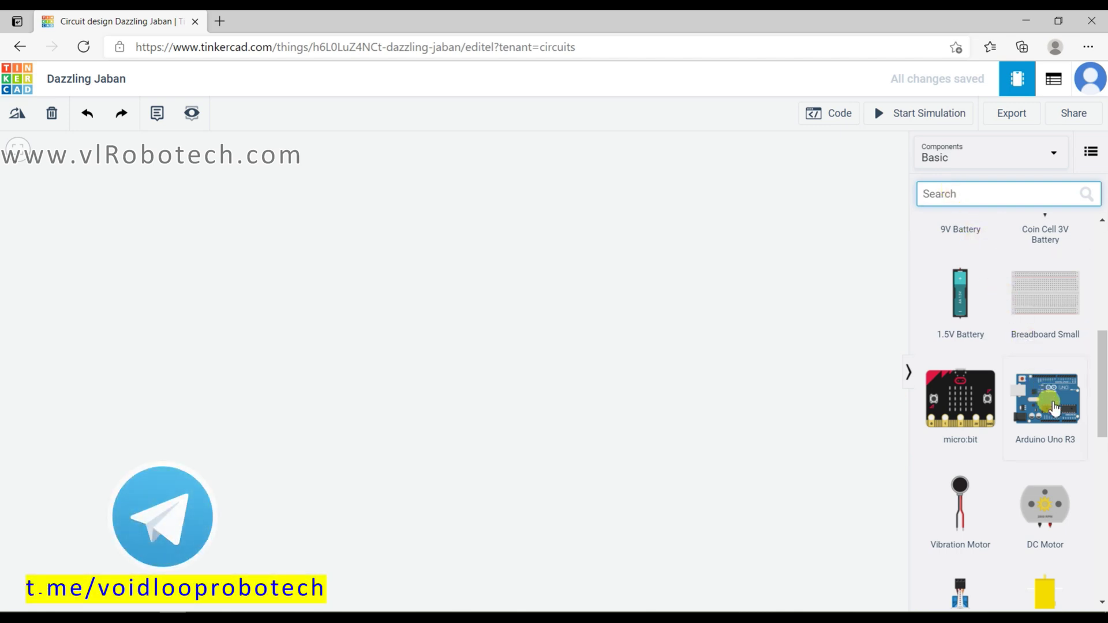
drag(290, 342, 369, 462)
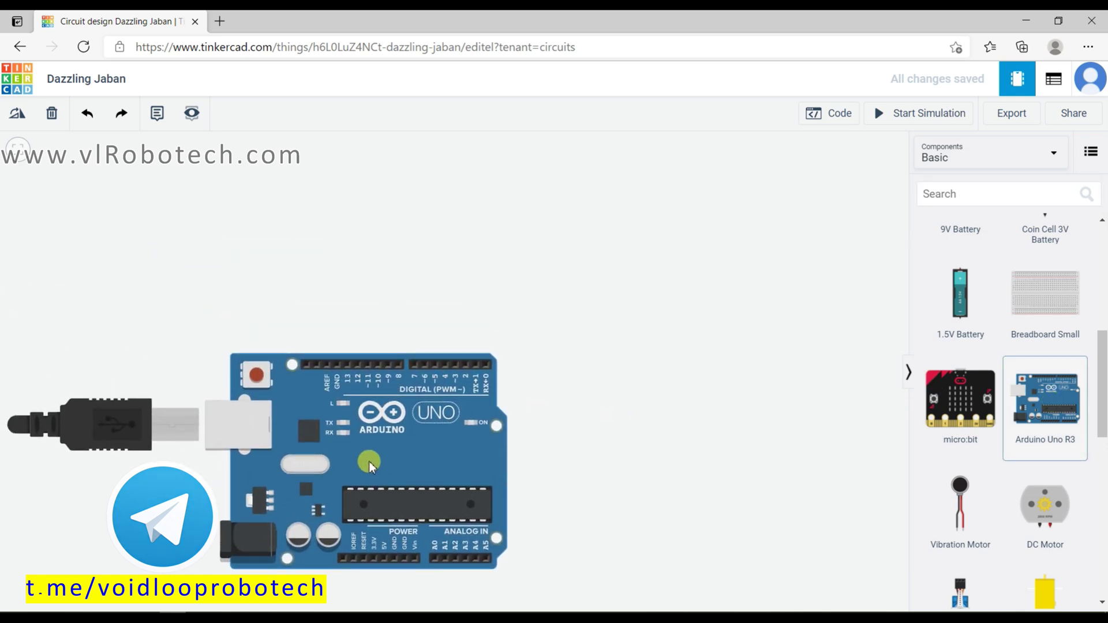
click(727, 232)
Search the basic component library for "breadboard"
click(947, 192)
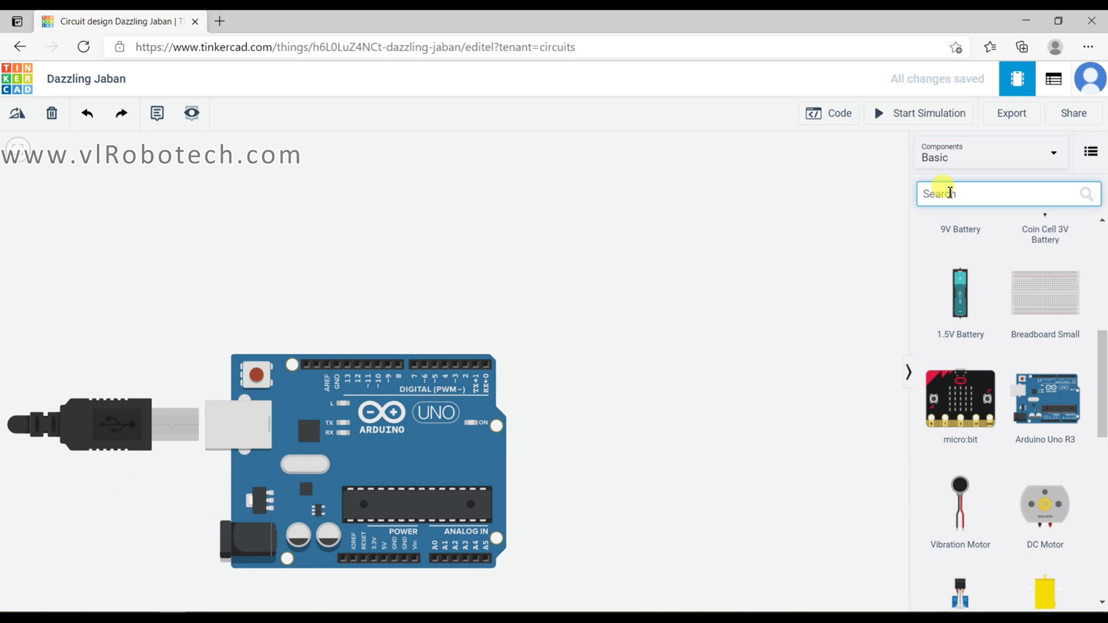
text(breadboard)
key(Return)
click(953, 194)
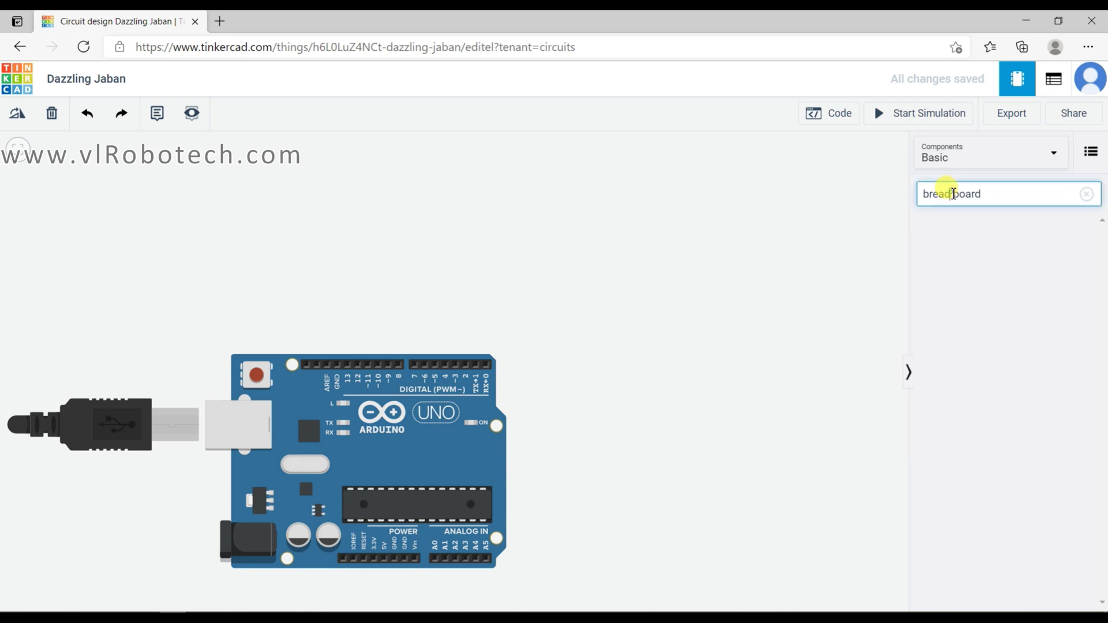
Switch the library to all components, search for "bread" and place a Breadboard Mini above the Arduino
click(979, 165)
click(953, 217)
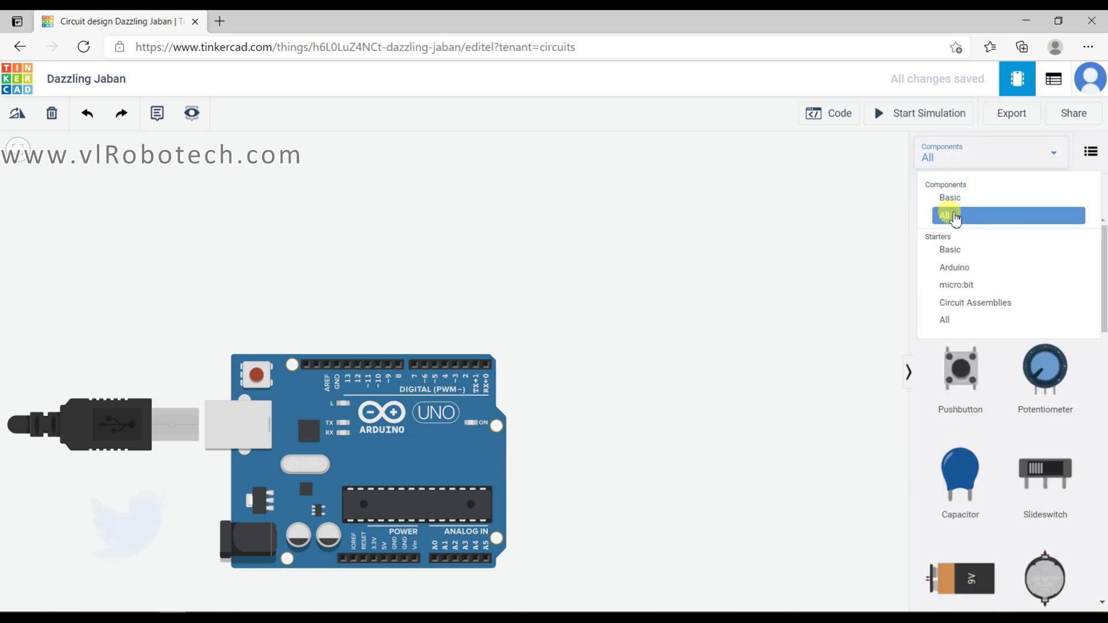
click(978, 196)
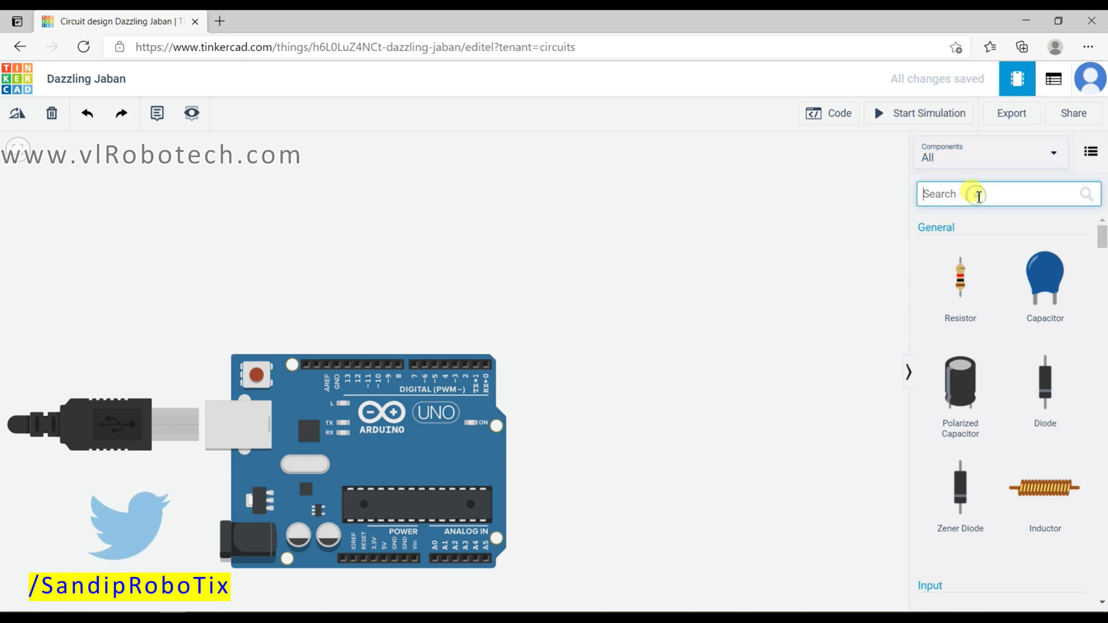
text(bread)
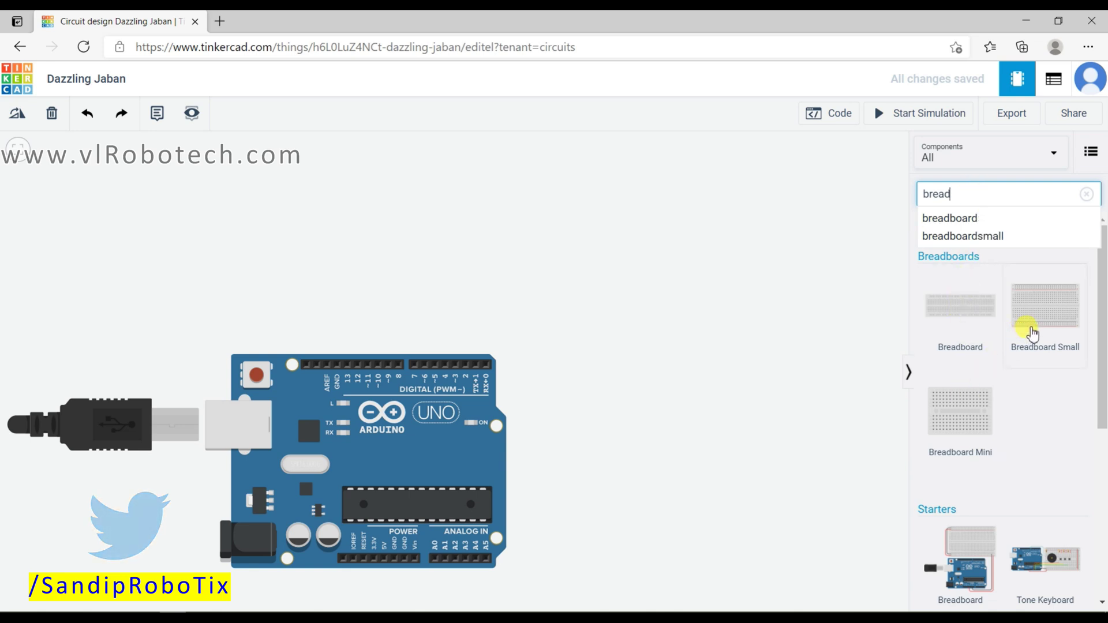
drag(972, 430, 418, 251)
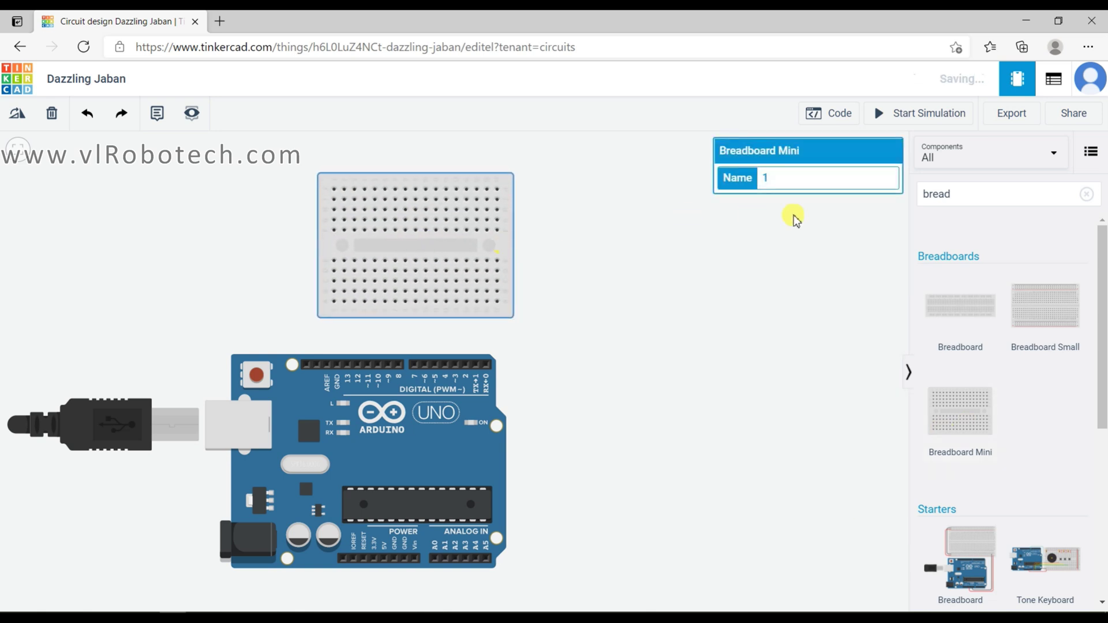
Search the components for "led" and place a red LED in the breadboard's uppermost row, near its left end
click(969, 194)
click(858, 191)
click(959, 193)
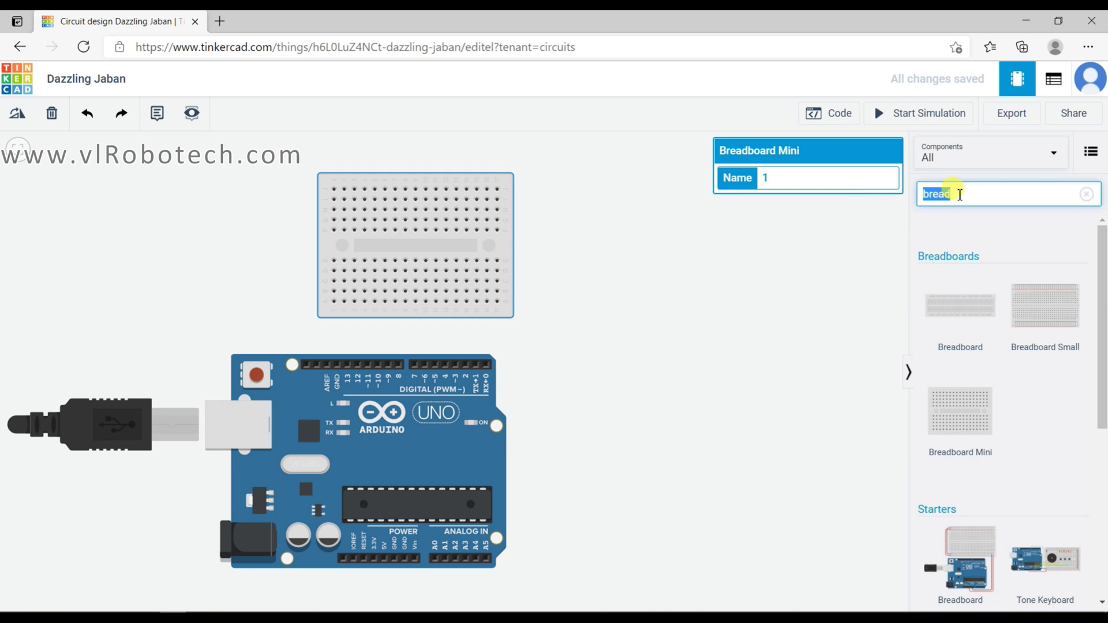
text(led)
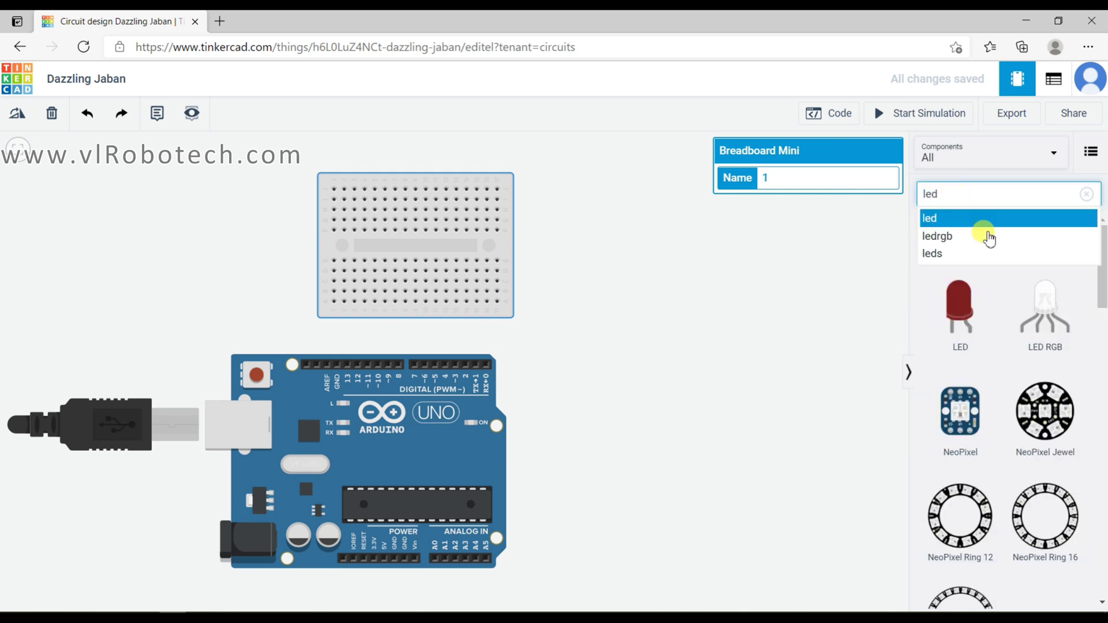
click(961, 319)
drag(961, 319, 358, 195)
Clear the component search and place a resistor across the breadboard's centre gap, in the column of the LED's right leg
click(945, 200)
drag(951, 199, 881, 187)
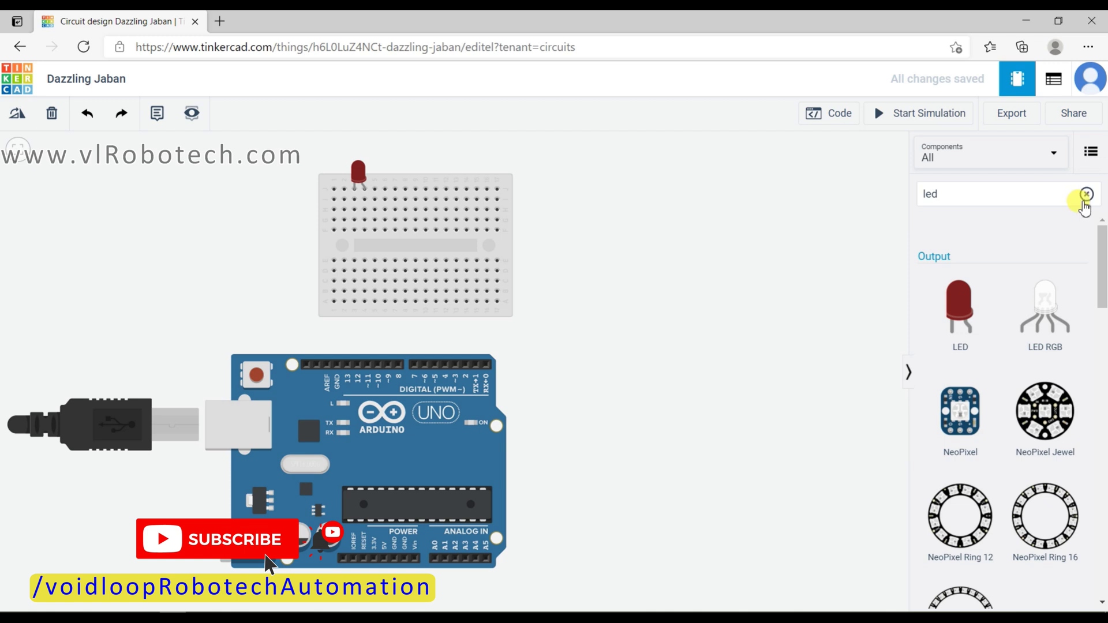
click(1086, 198)
click(1018, 195)
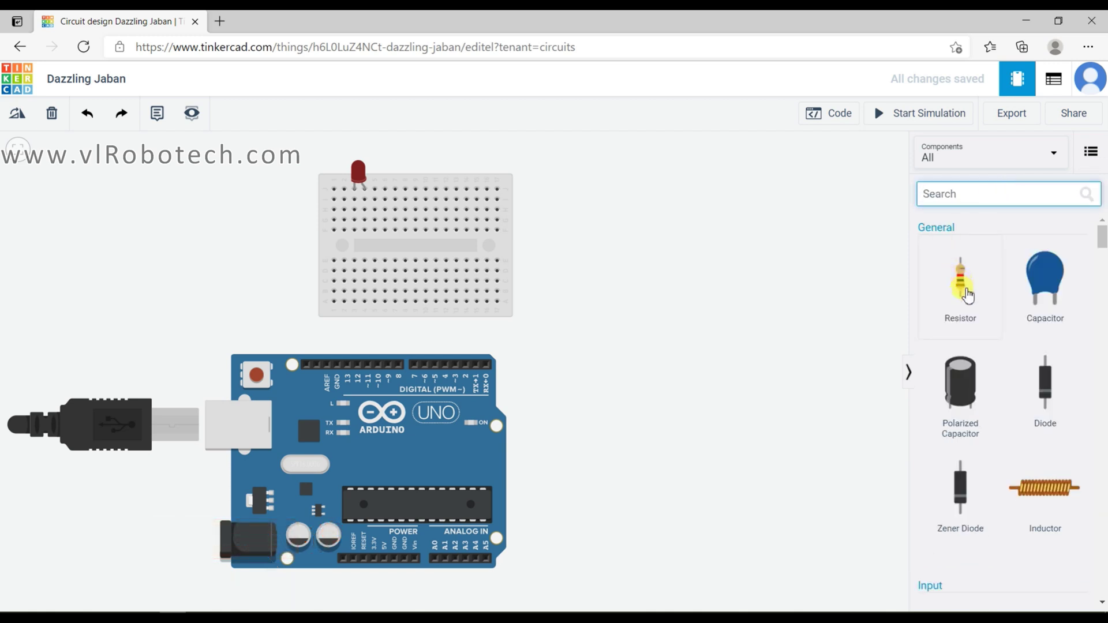
drag(965, 290, 387, 259)
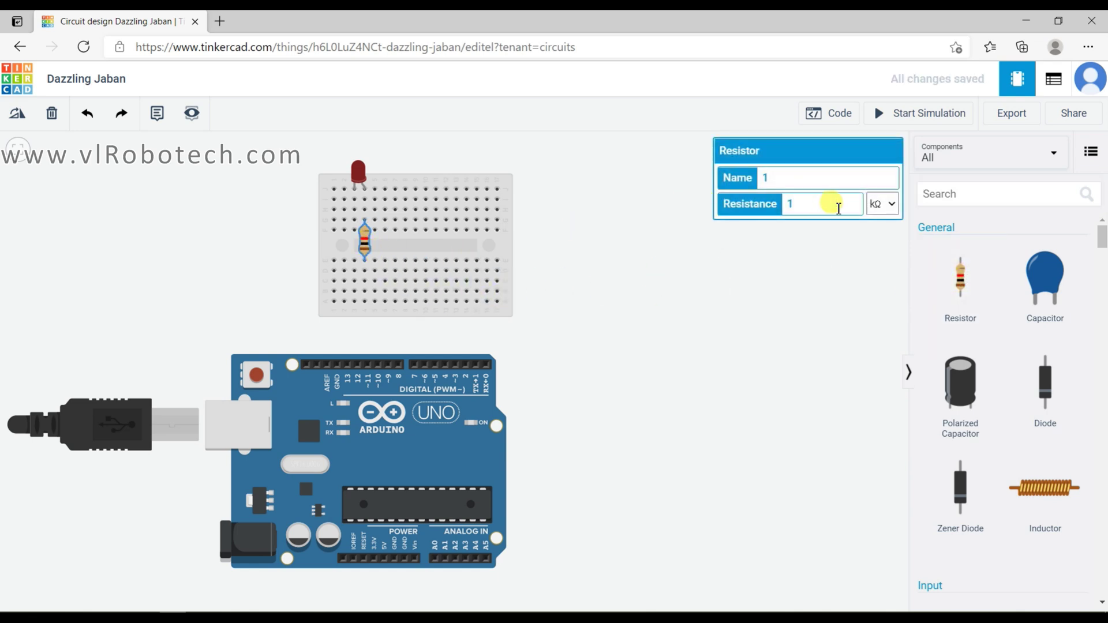
Set the resistor's resistance to 220 Ω
text(220)
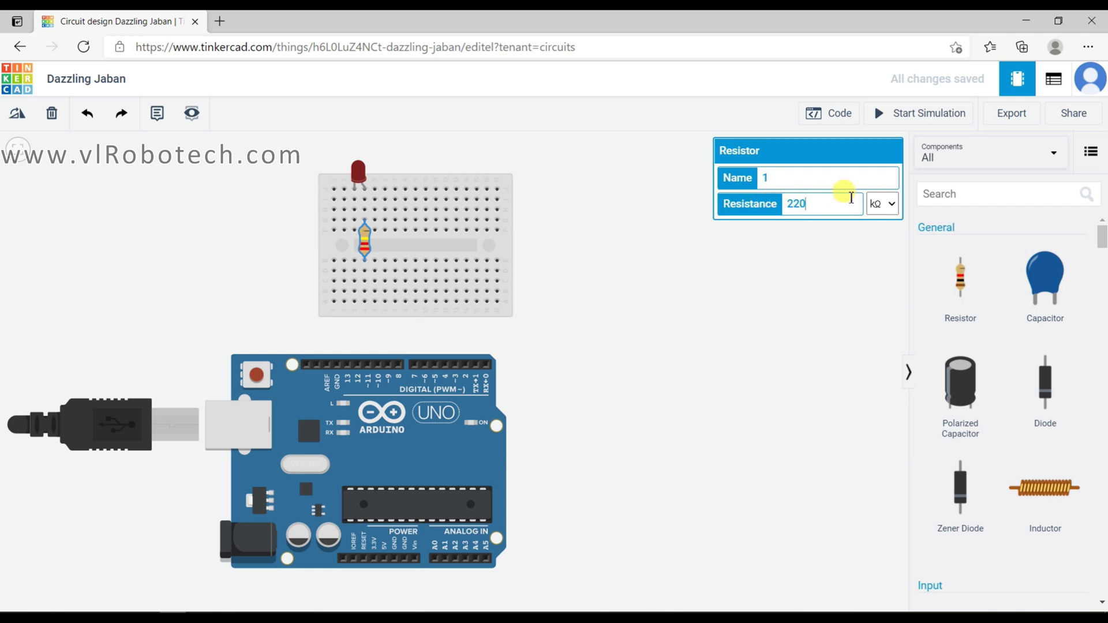
click(872, 204)
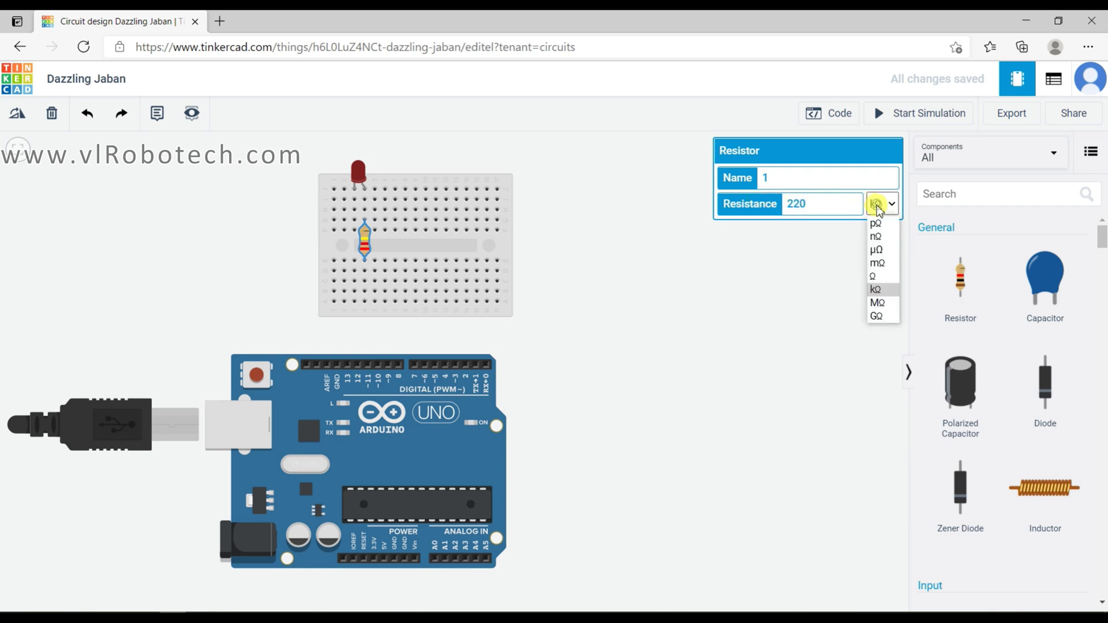
click(875, 278)
click(522, 242)
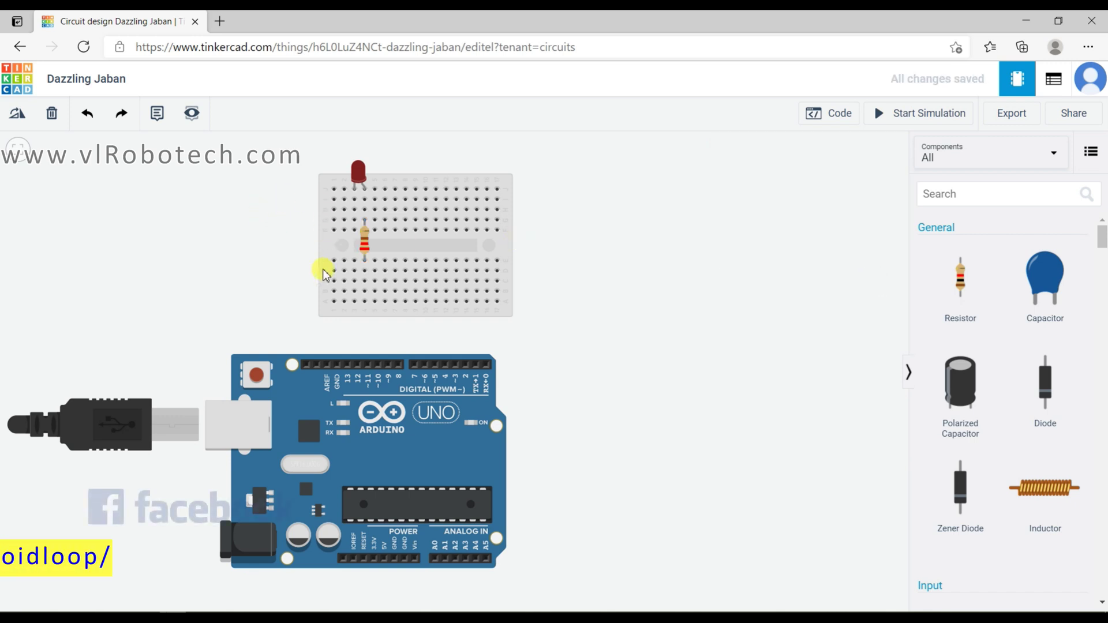
Connect the column of the LED's left leg to the Arduino's GND with a black wire, and shift the breadboard left to straighten it
click(355, 232)
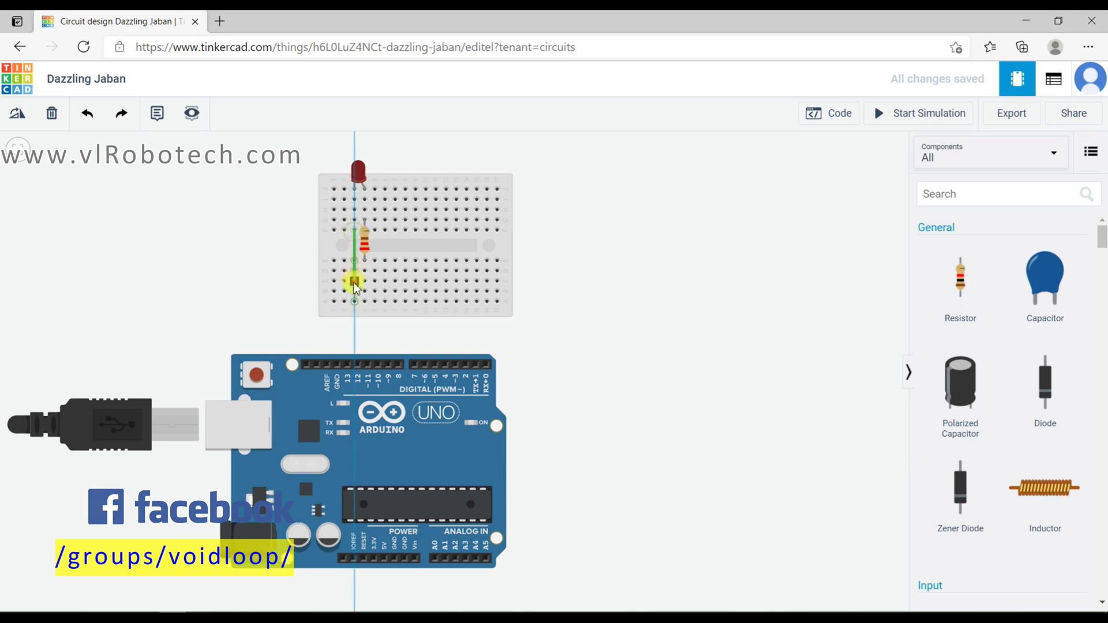
click(338, 365)
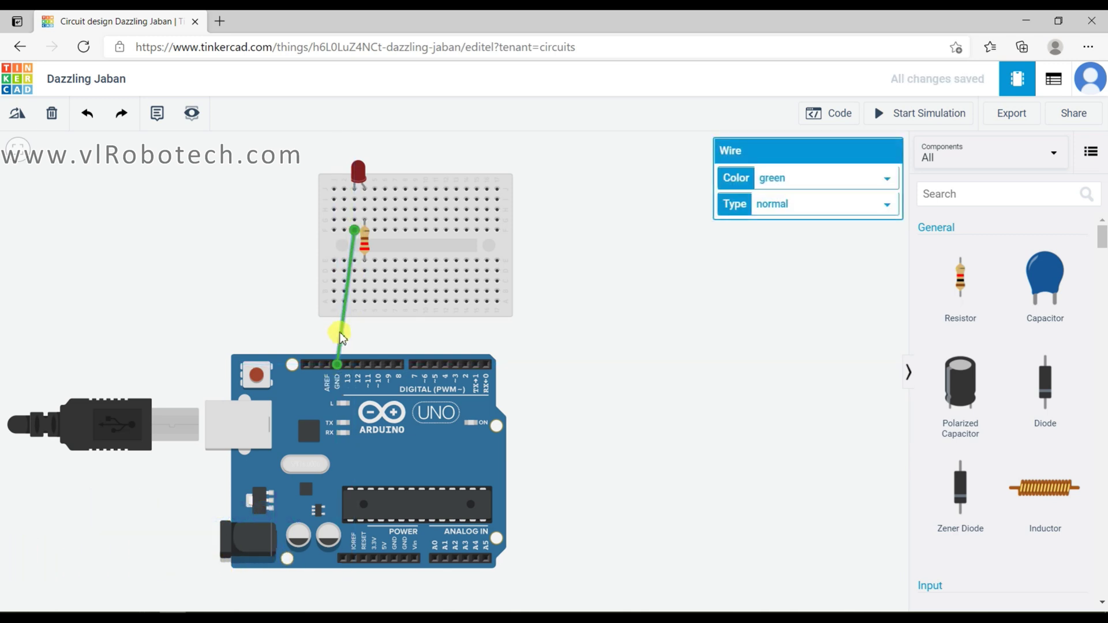
click(813, 178)
click(805, 193)
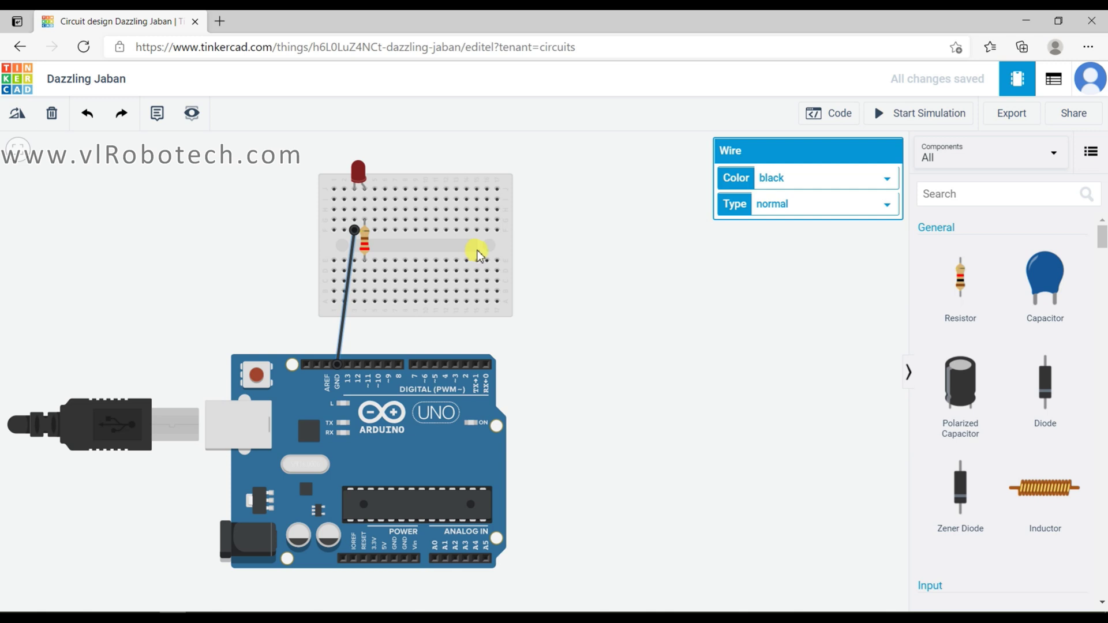
drag(484, 256, 468, 256)
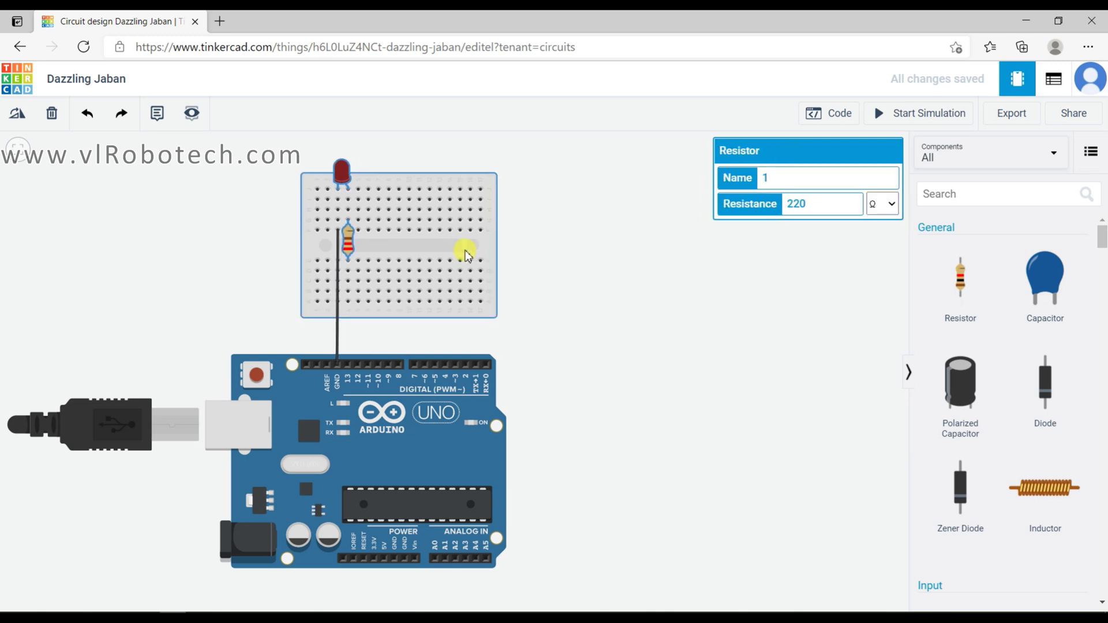
click(577, 255)
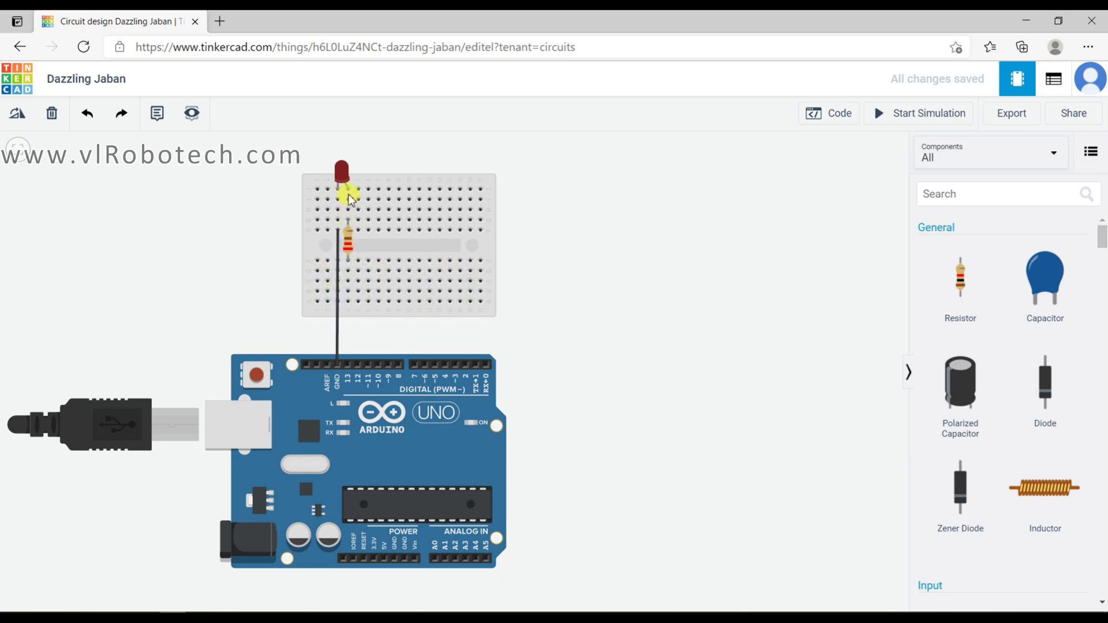
Connect the resistor's lower column to Arduino pin 13 with a red wire
click(348, 301)
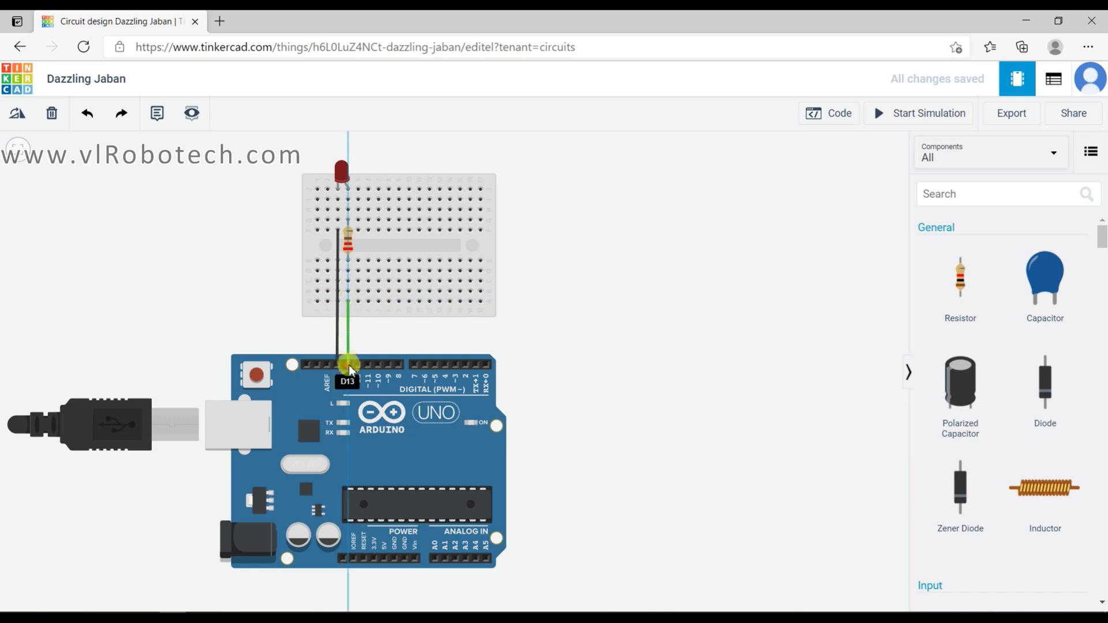
click(350, 368)
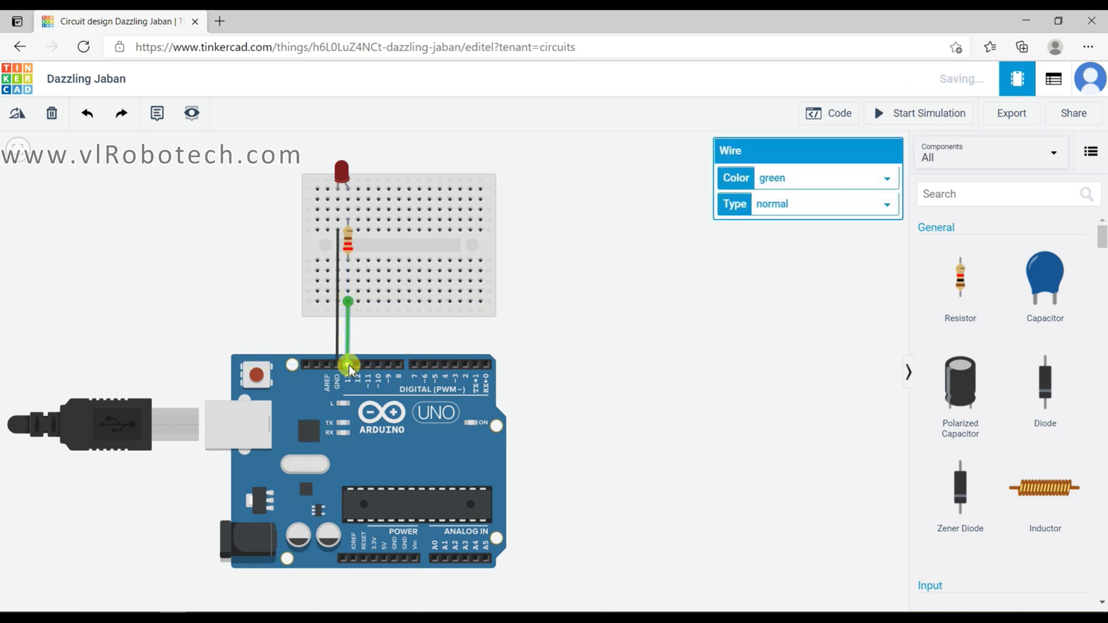
click(788, 181)
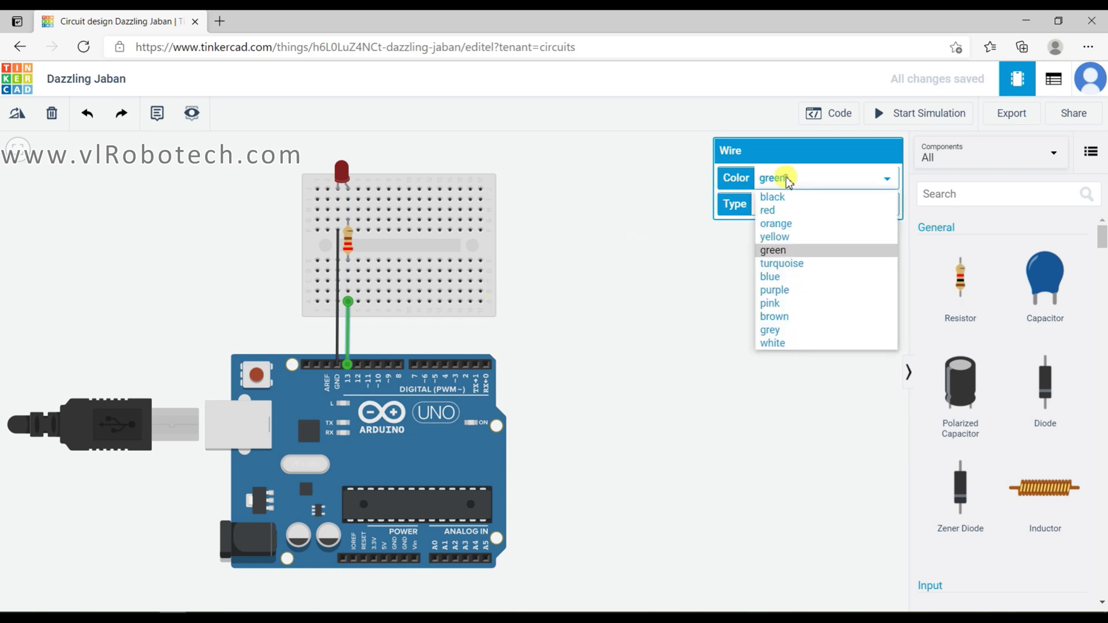
click(777, 212)
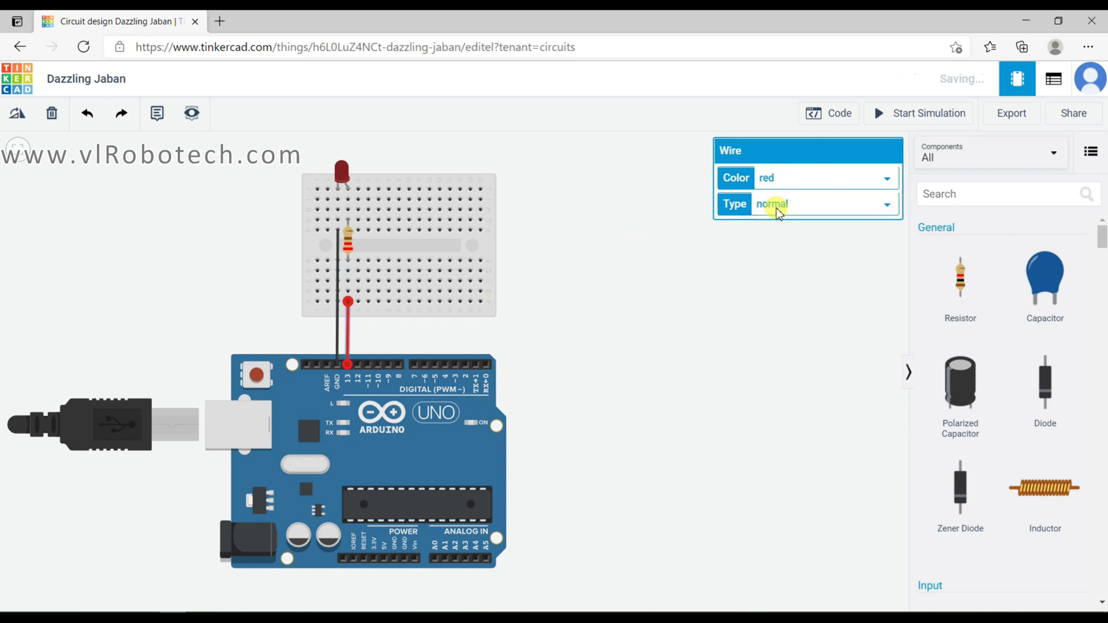
click(655, 307)
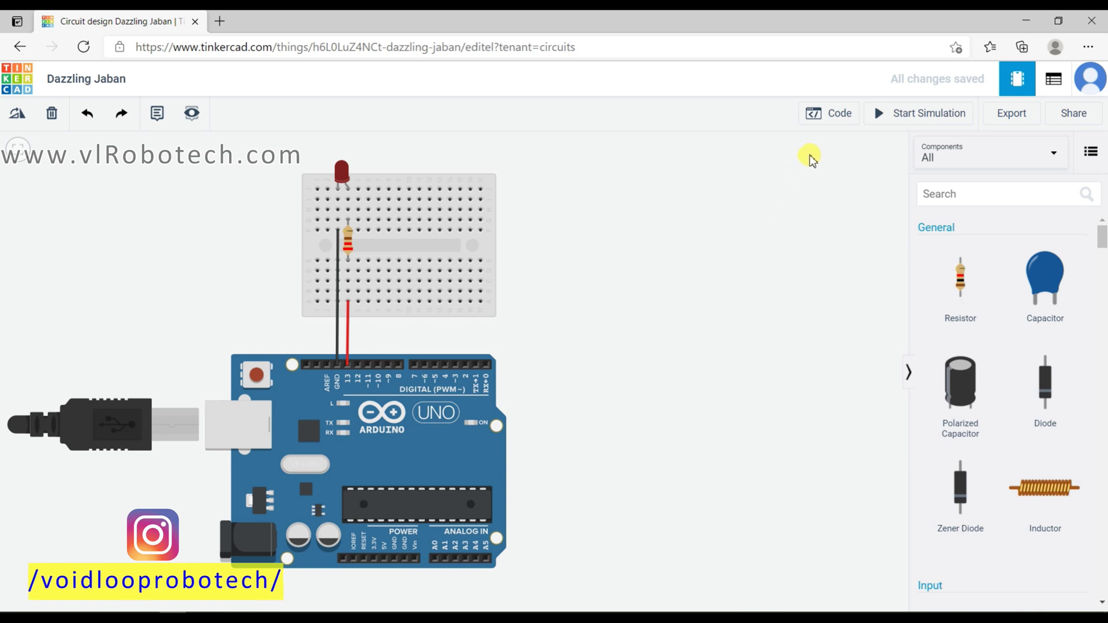
Open the code editor and switch it from Blocks to Text, accepting the loss of the blocks
click(829, 116)
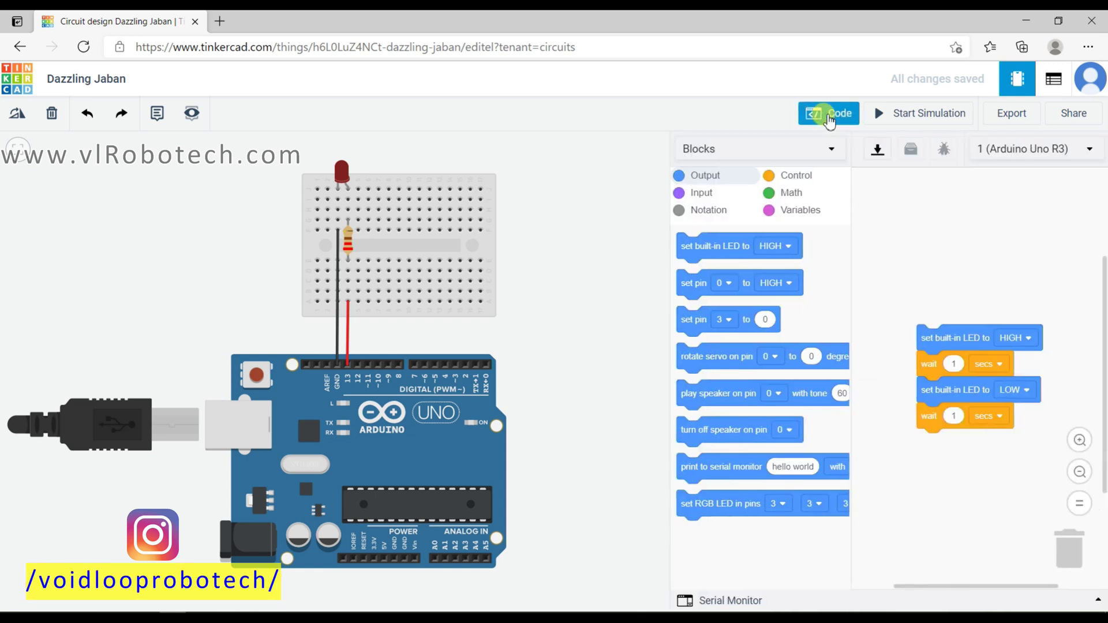
click(768, 152)
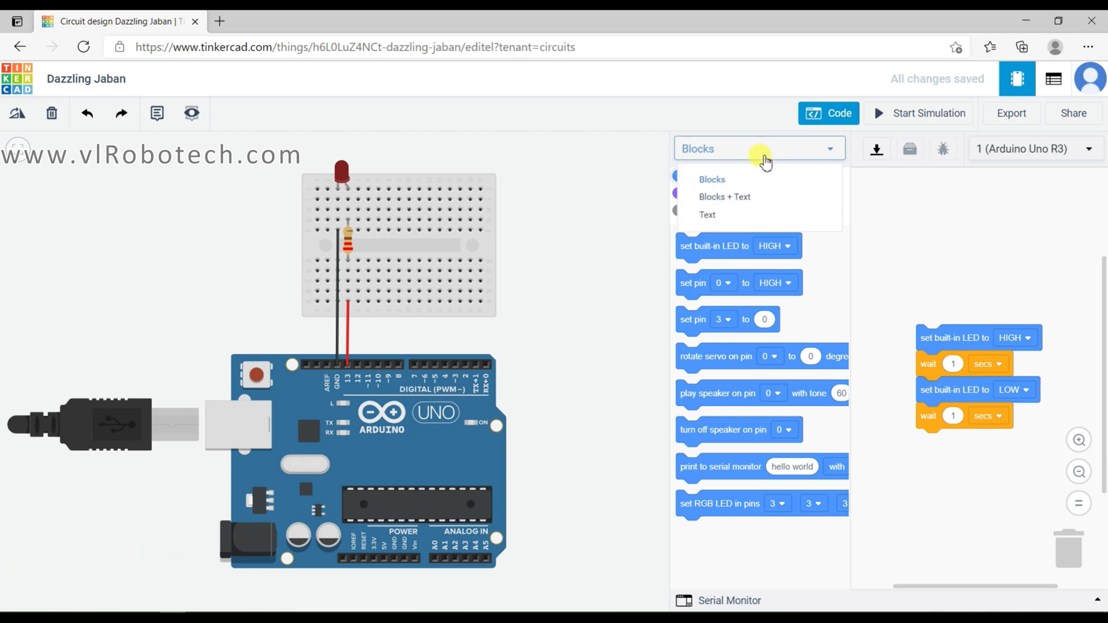
click(725, 218)
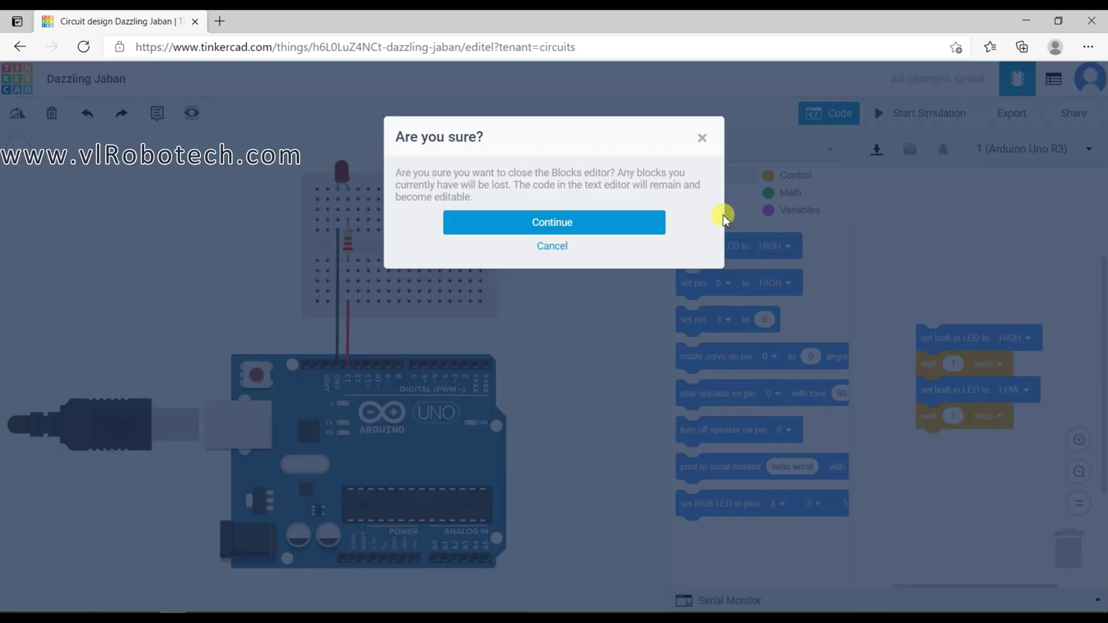
click(620, 231)
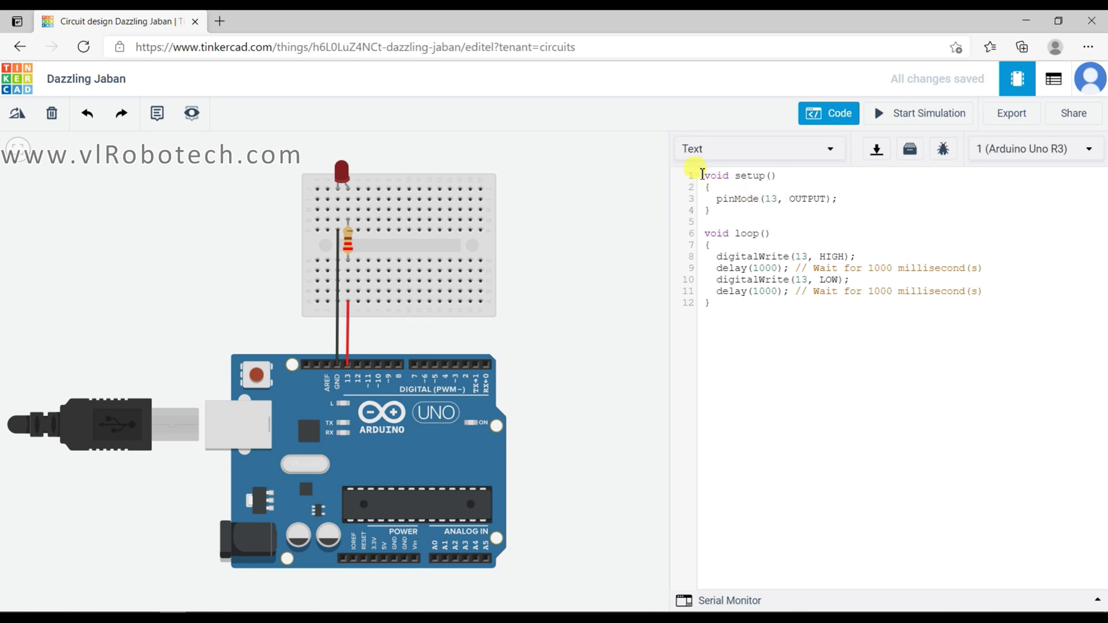
Add five blank lines above the setup function and write "#define Led 13" on line 2
key(Return)
key(Return)
key(Return)
key(Return)
key(Return)
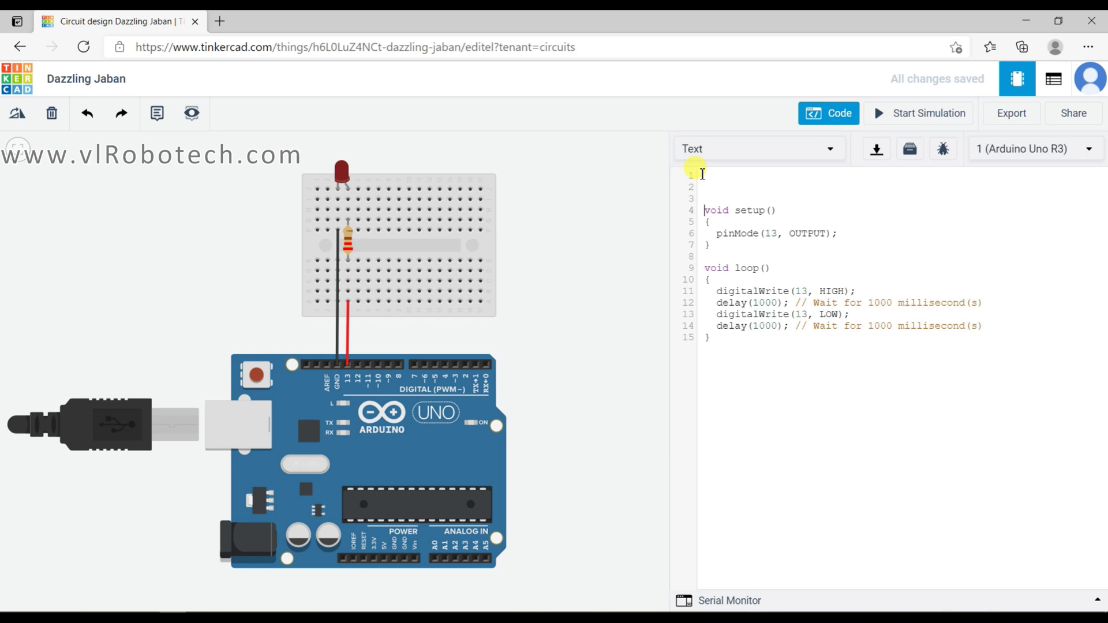
key(Up)
key(Up)
key(Up)
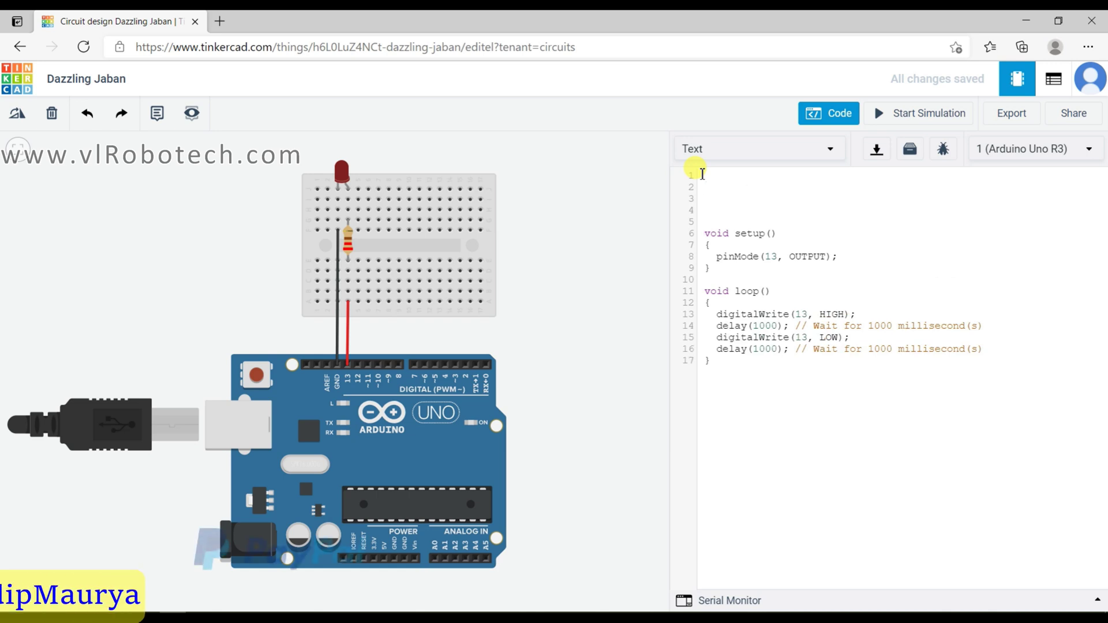
text(#define )
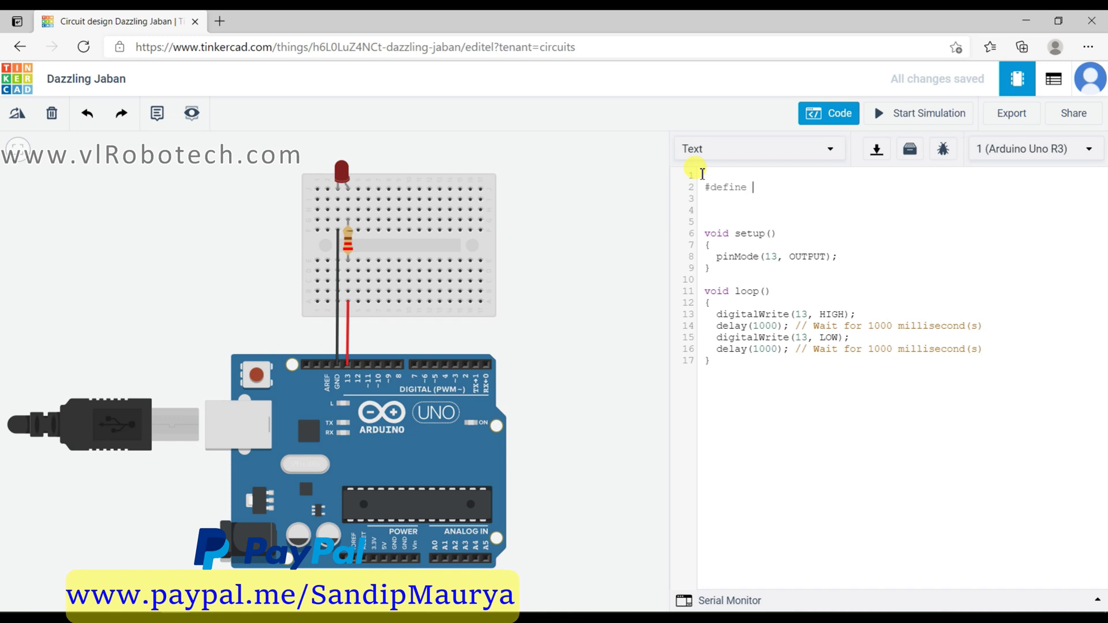
text(Led 13)
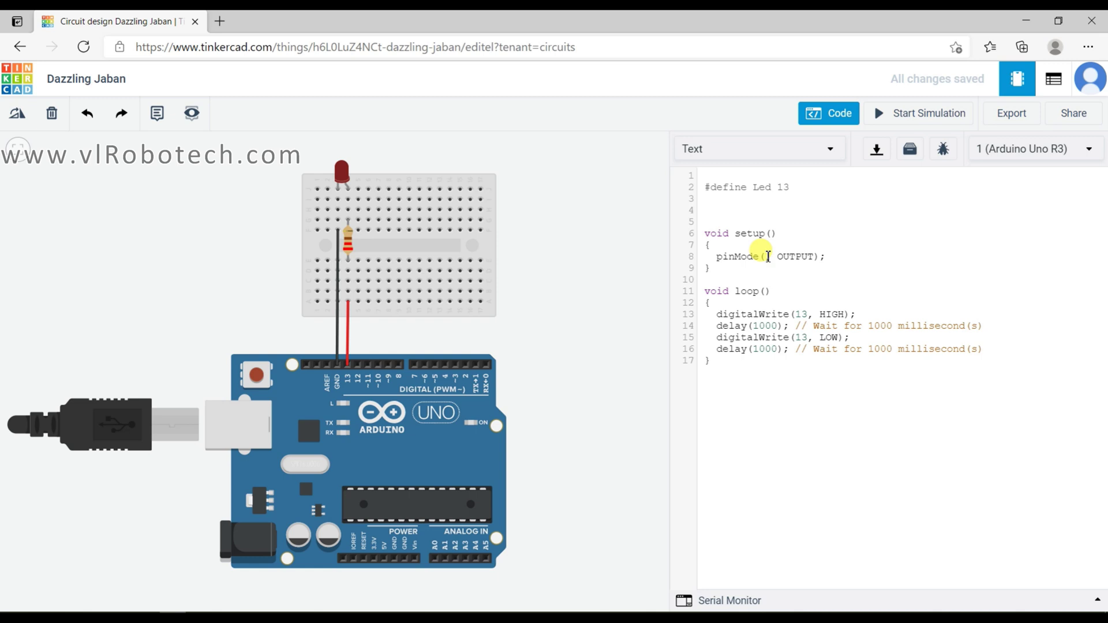
Replace the pin number 13 with Led in the pinMode call and both digitalWrite calls
text(L)
key(BackSpace)
text(Led)
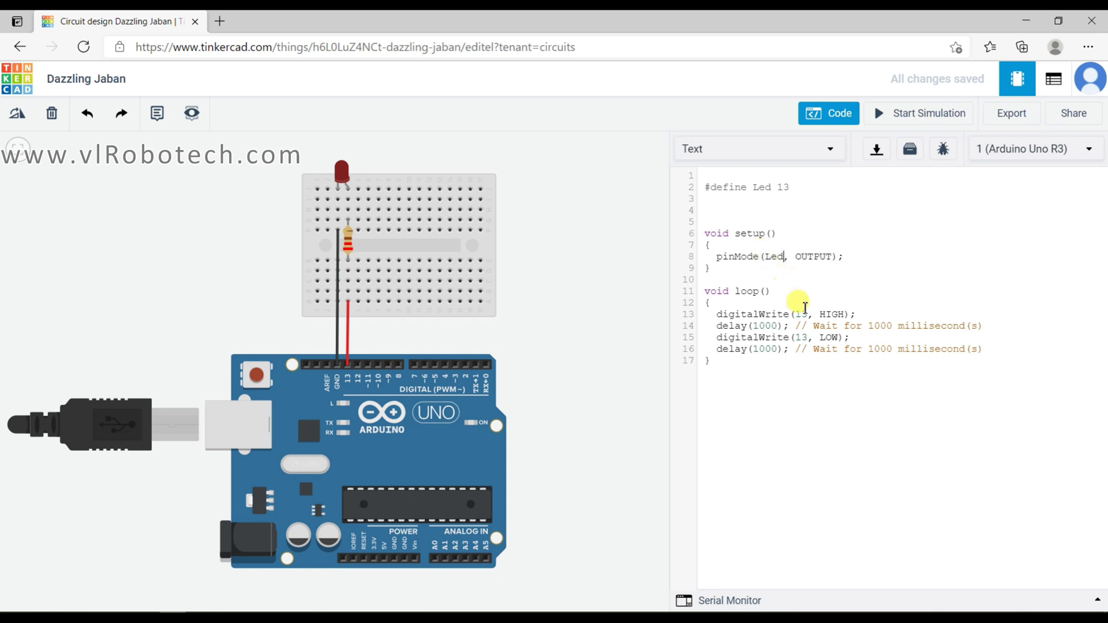
drag(810, 316, 799, 314)
text(Led)
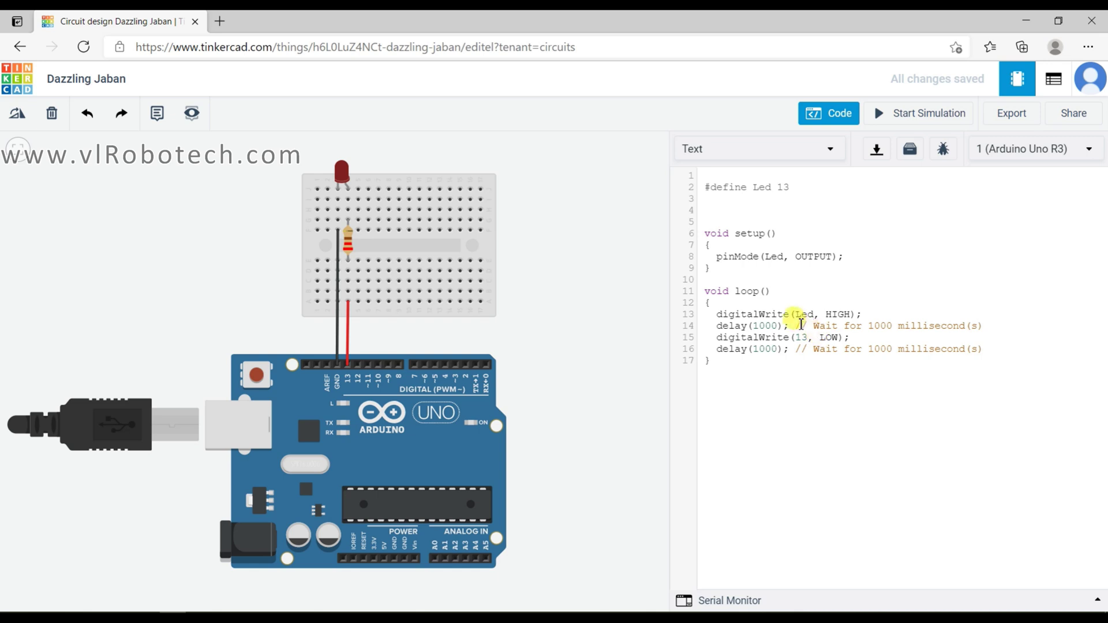
double_click(802, 337)
text(L)
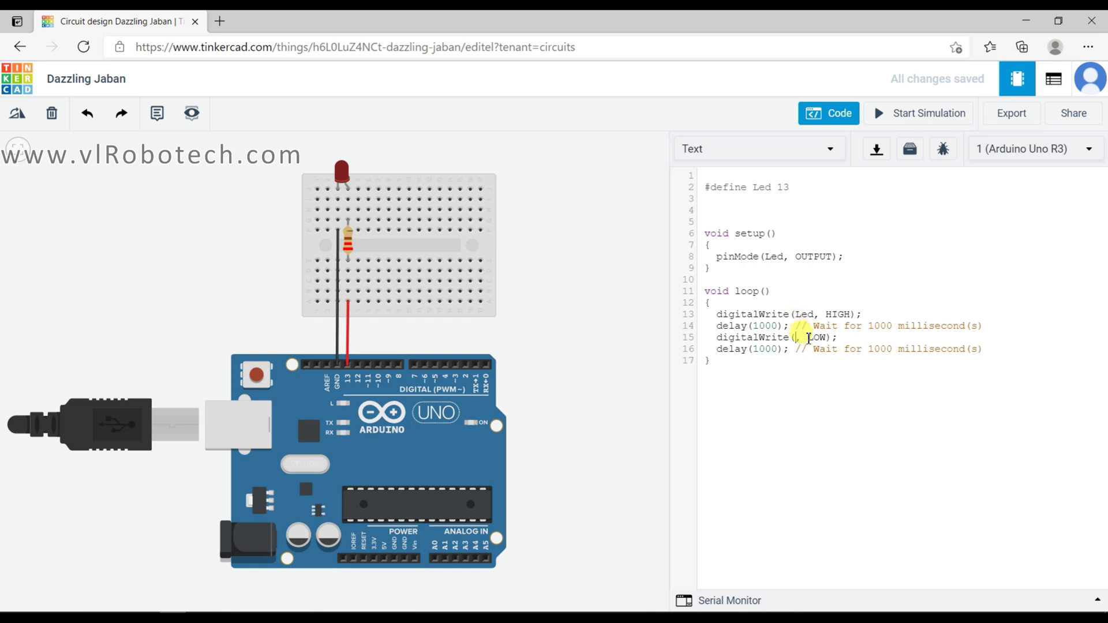
text(ed)
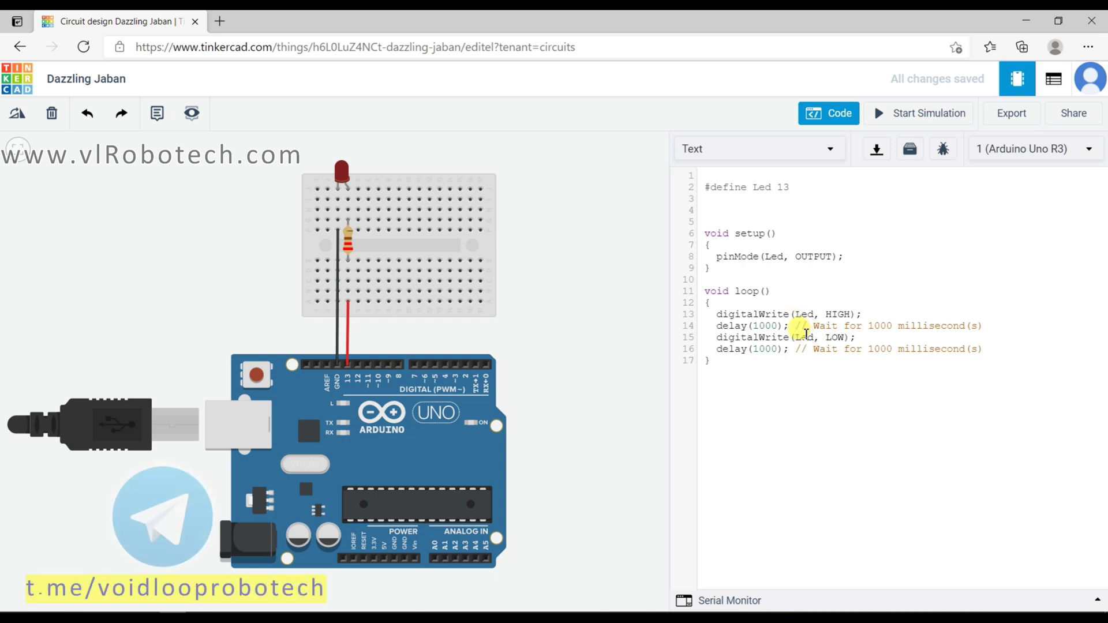
Review the pinMode line, the HIGH and LOW digitalWrite lines, and the two delay lines of the code
drag(841, 256, 718, 258)
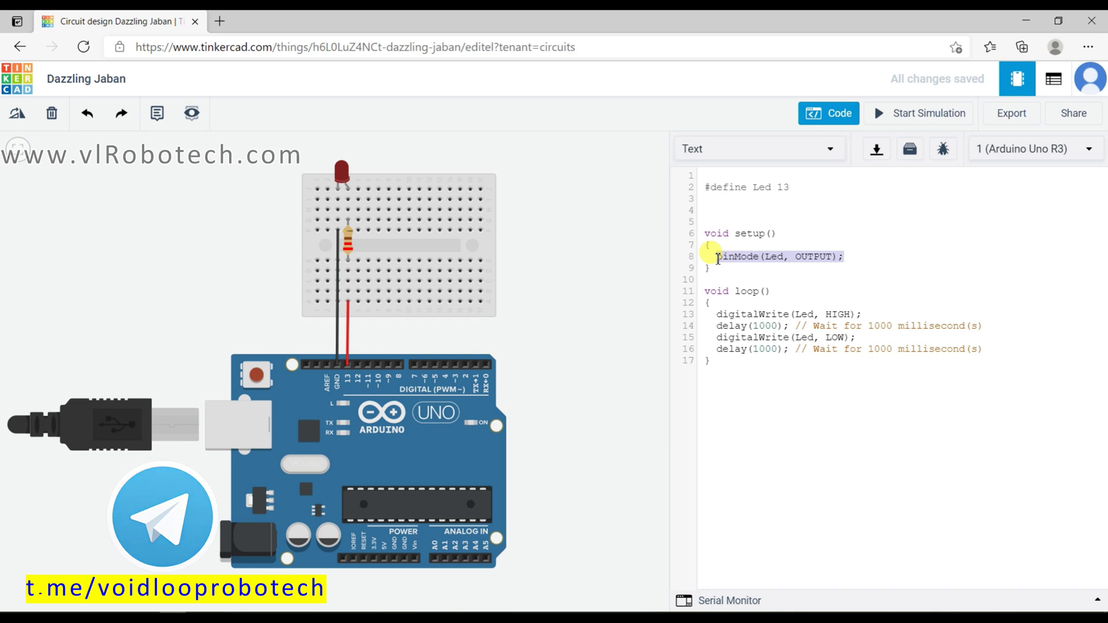
click(815, 314)
drag(871, 314, 719, 314)
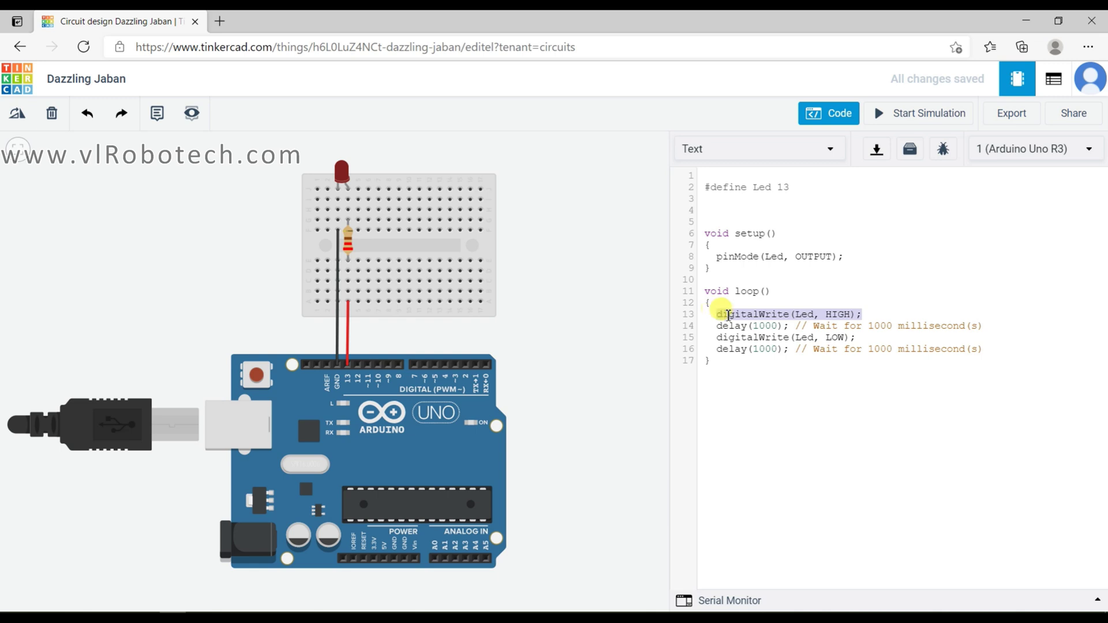
drag(855, 337, 720, 341)
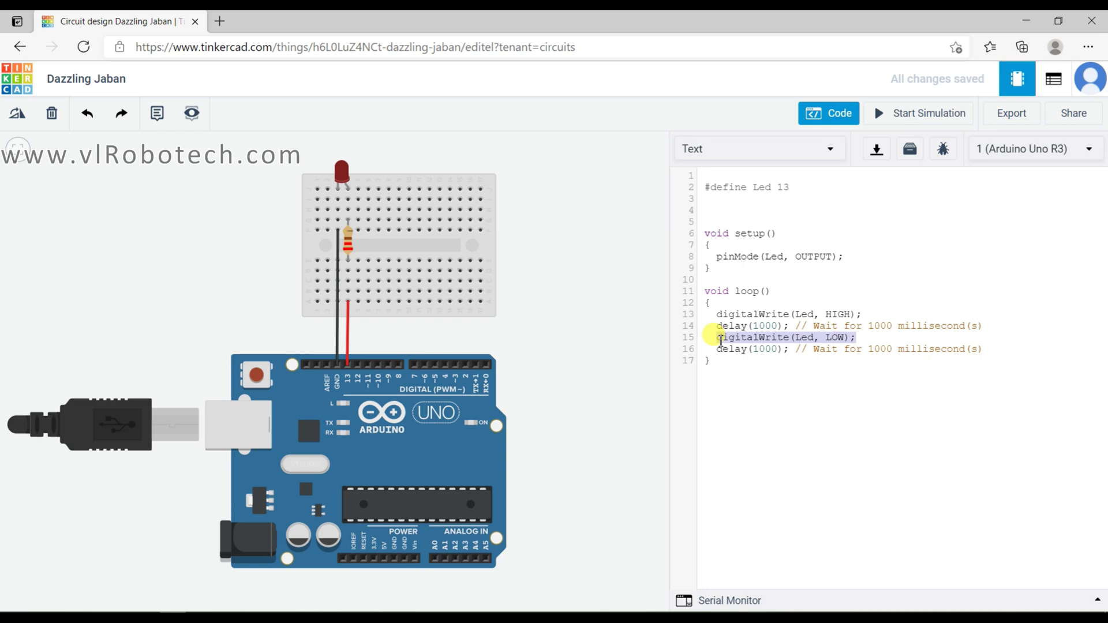
drag(711, 326, 989, 331)
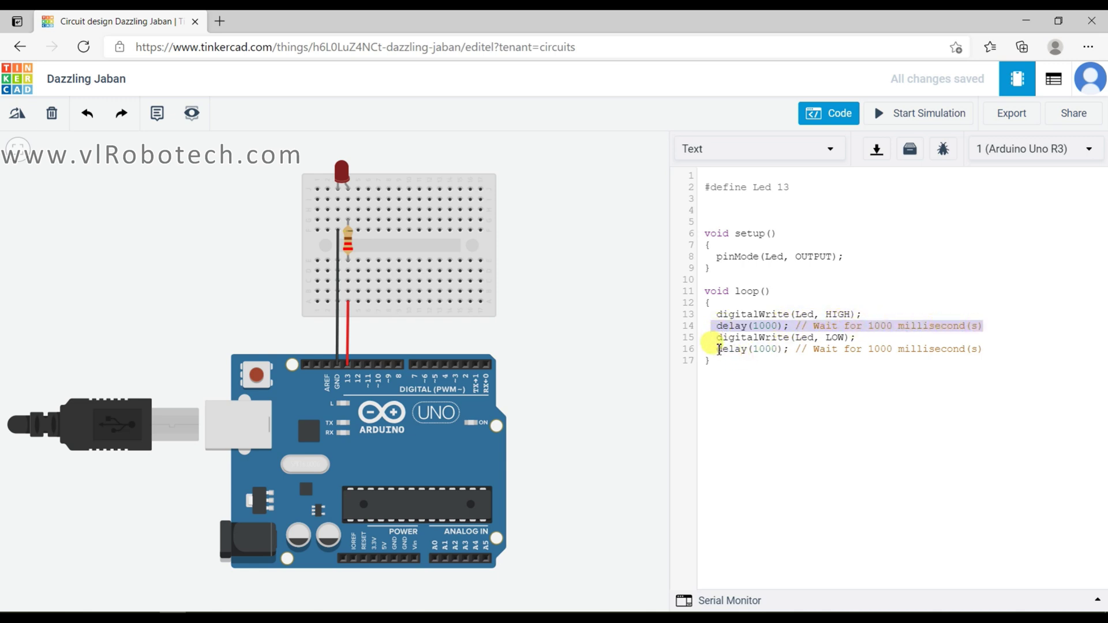
click(717, 349)
drag(718, 349, 988, 354)
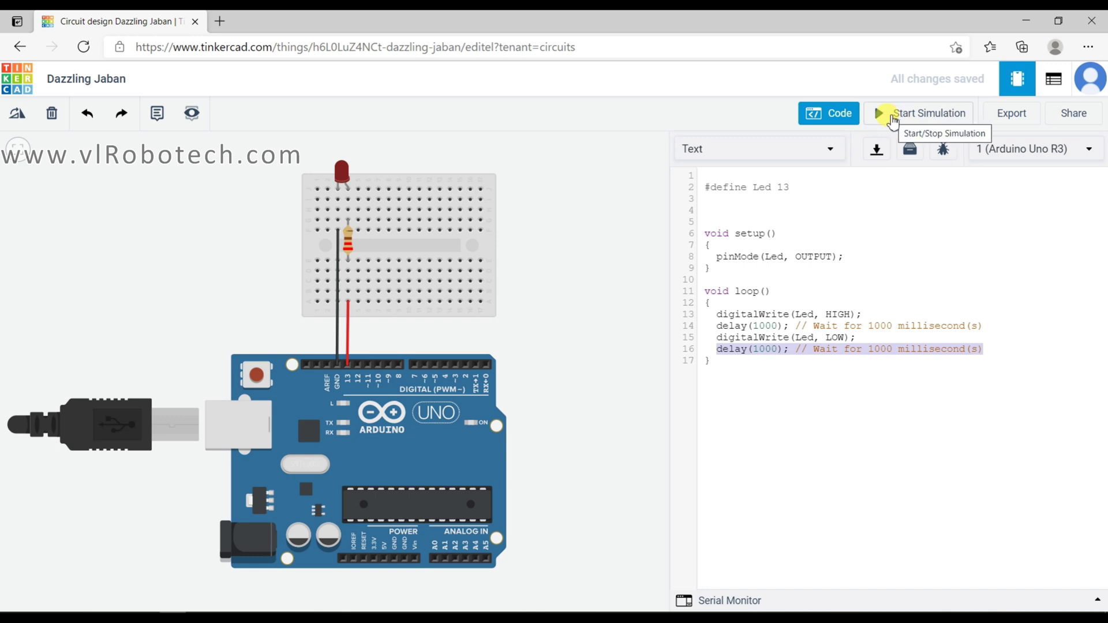
Run the simulation to check the LED's blinking and stop it
click(893, 119)
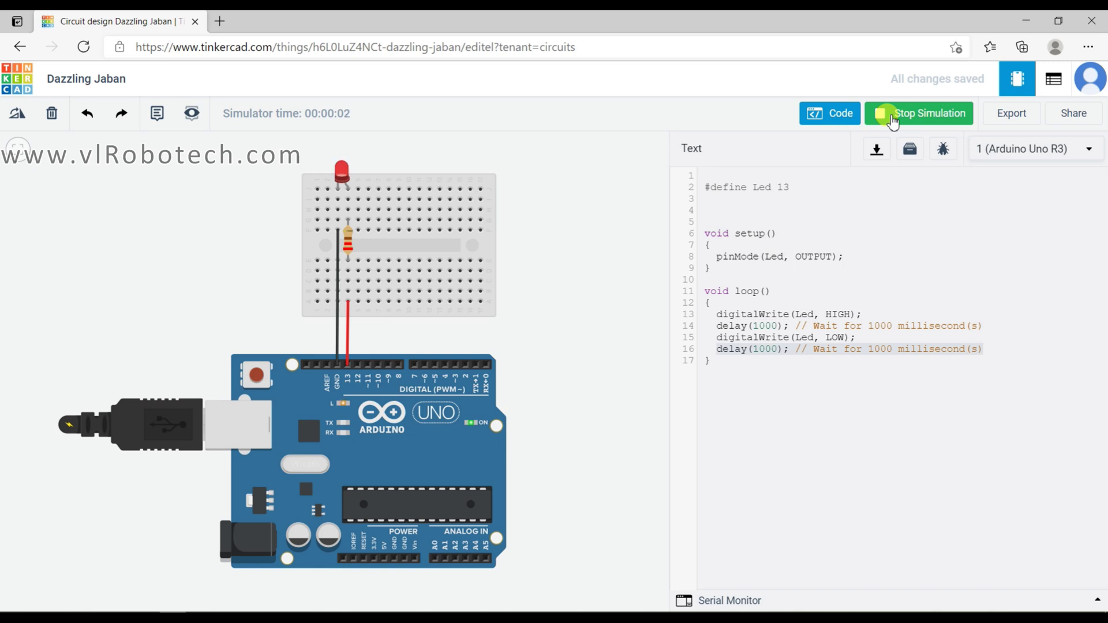
click(892, 119)
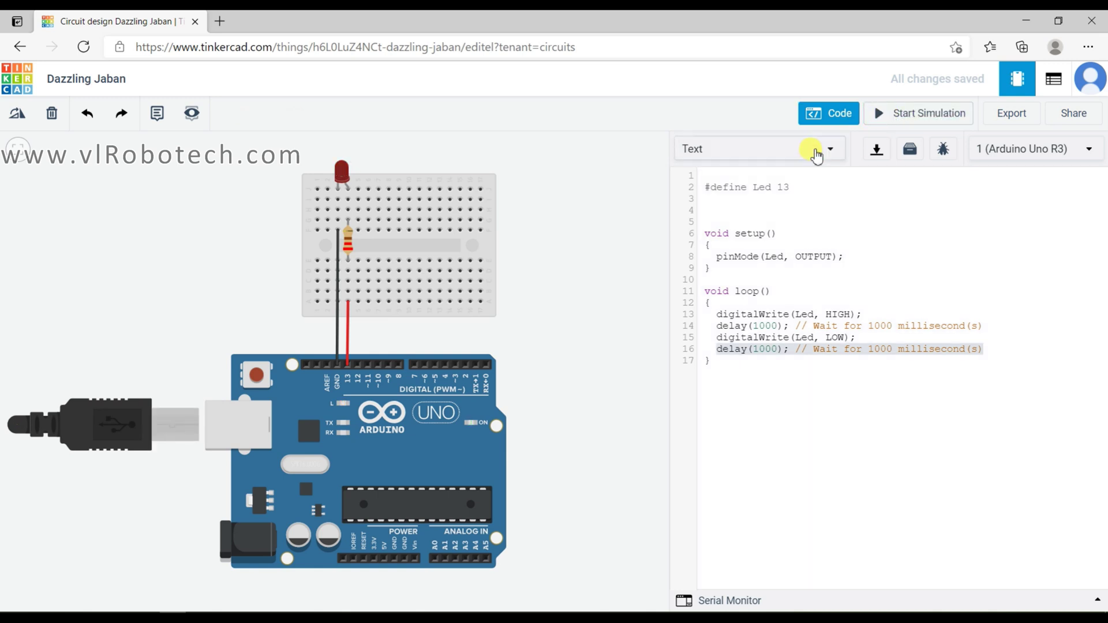
Change the Led definition to pin 10 and move the red wire's Arduino end to pin 10
click(794, 188)
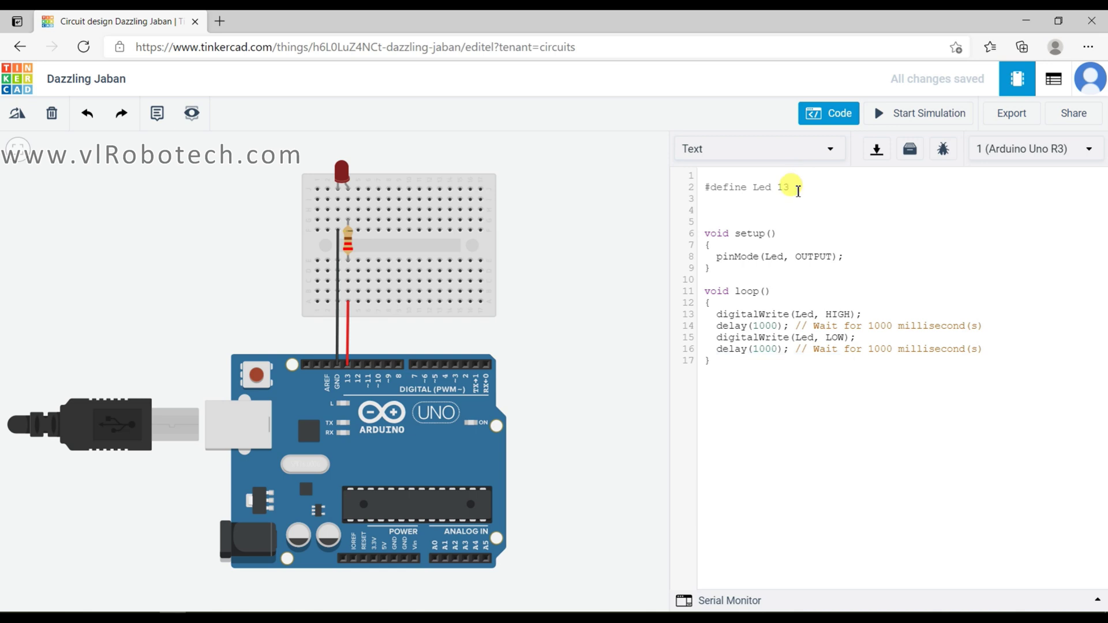
key(BackSpace)
text(0)
click(347, 353)
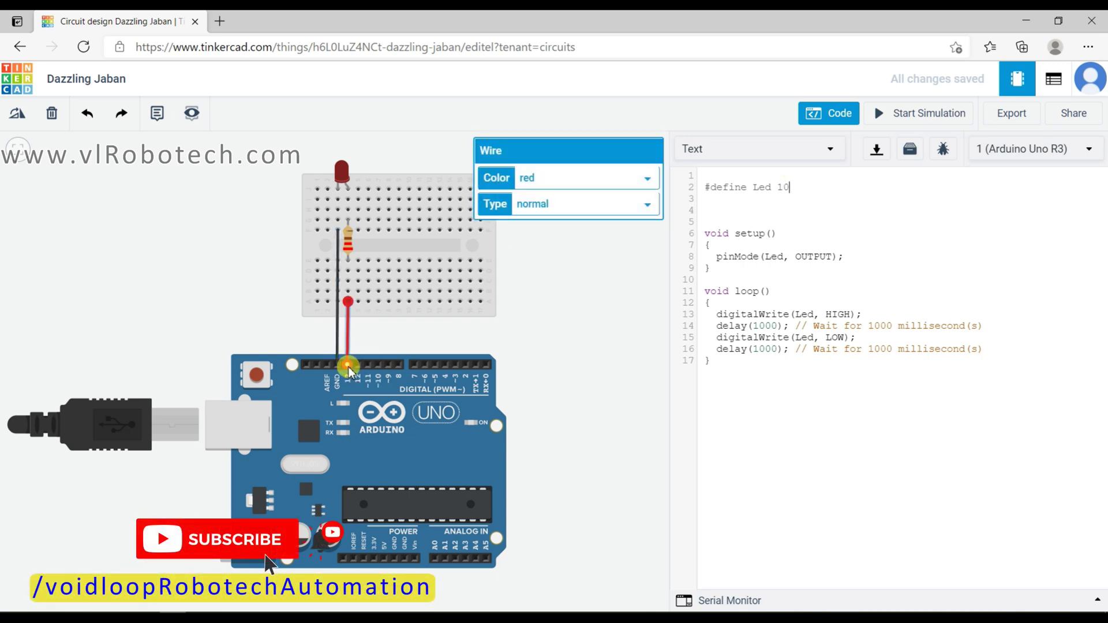
drag(346, 364, 377, 364)
click(530, 324)
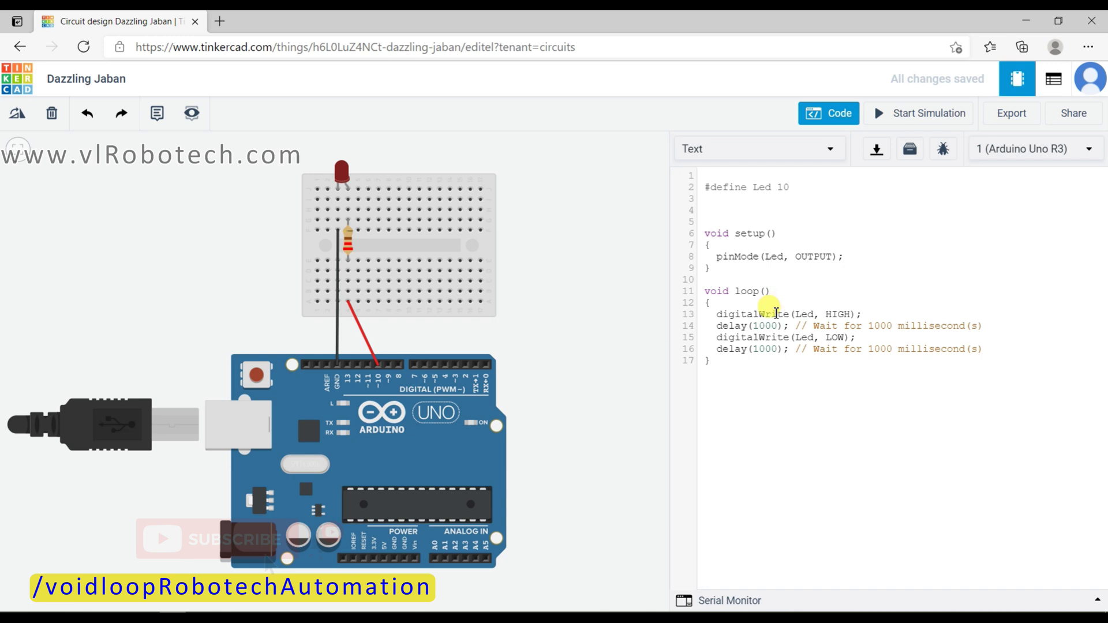
Set both delay calls in the loop to 500 and start the simulation
click(763, 326)
key(BackSpace)
key(BackSpace)
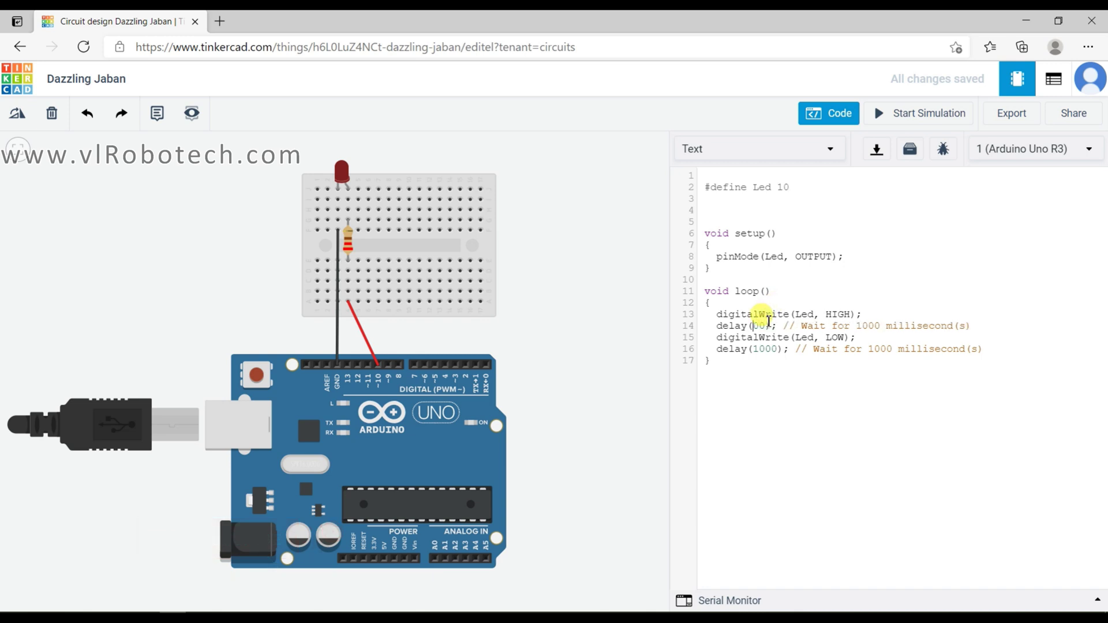
text(5)
click(768, 350)
key(BackSpace)
key(BackSpace)
text(5)
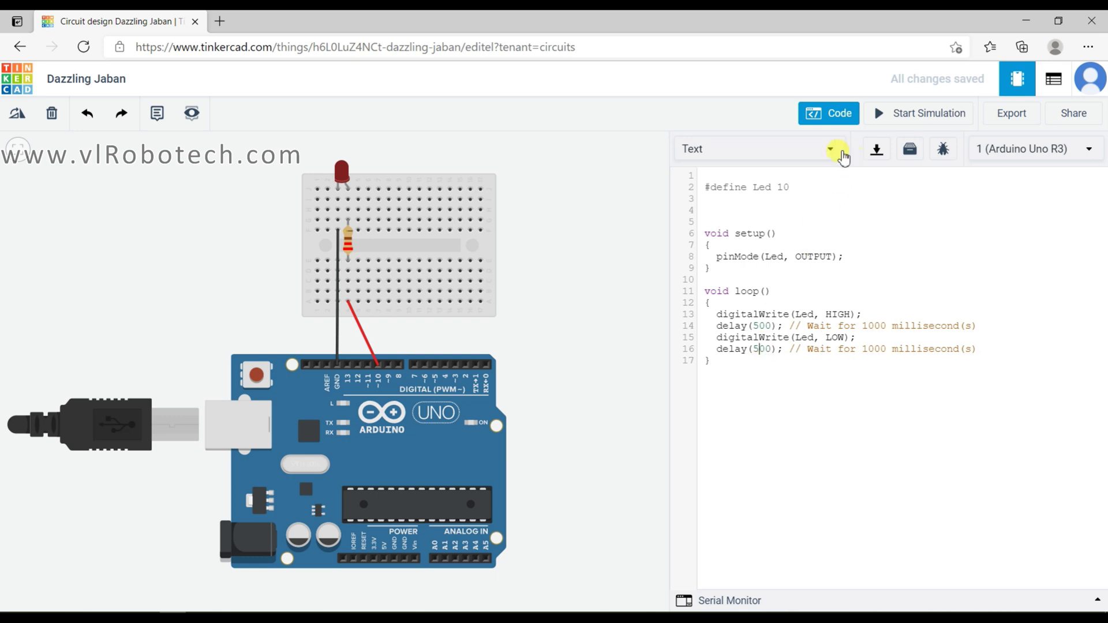
click(886, 118)
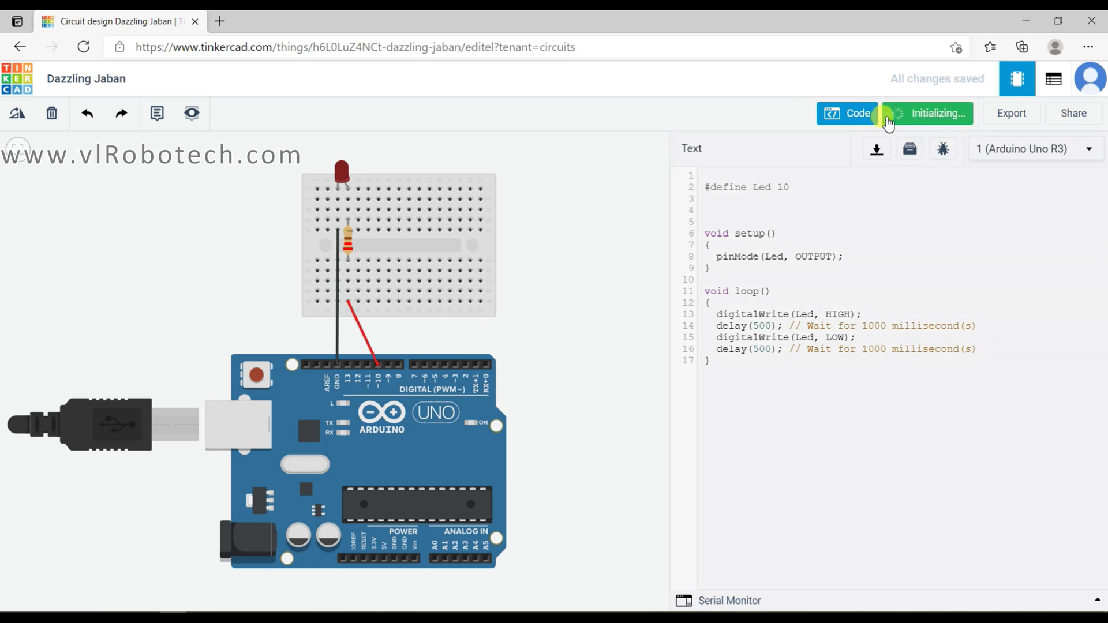